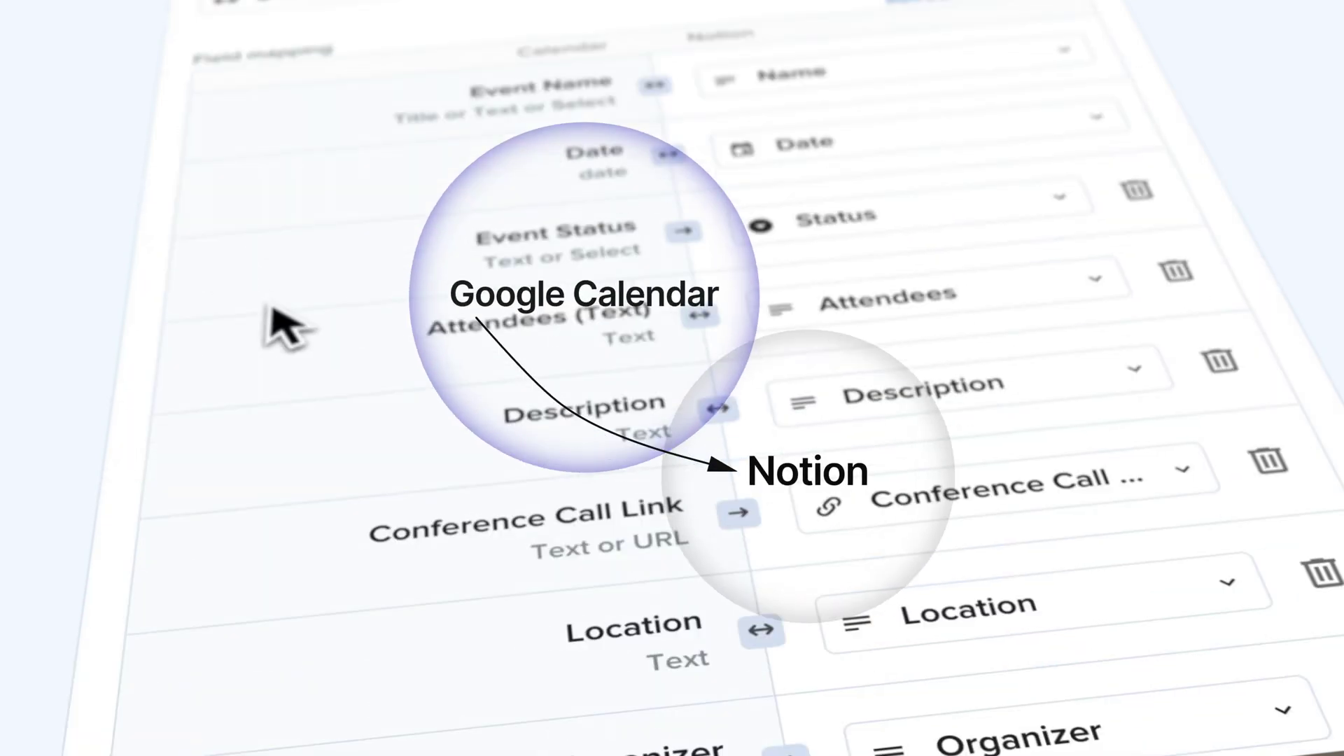
{"action": "scroll", "coordinate": [287, 329], "scroll_direction": "down", "scroll_amount": 10}
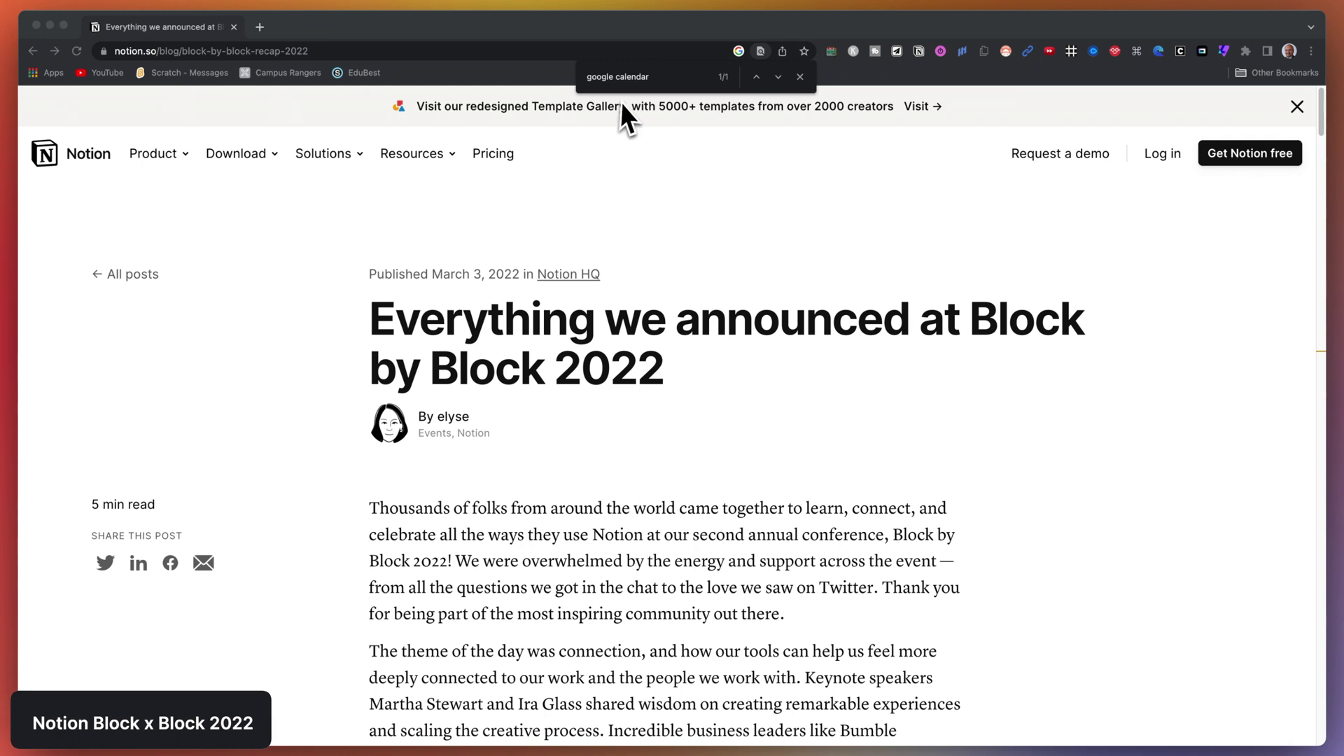
Search the Block by Block 2022 post for 'google calendar' and jump to the match
{"action": "key", "text": "Return"}
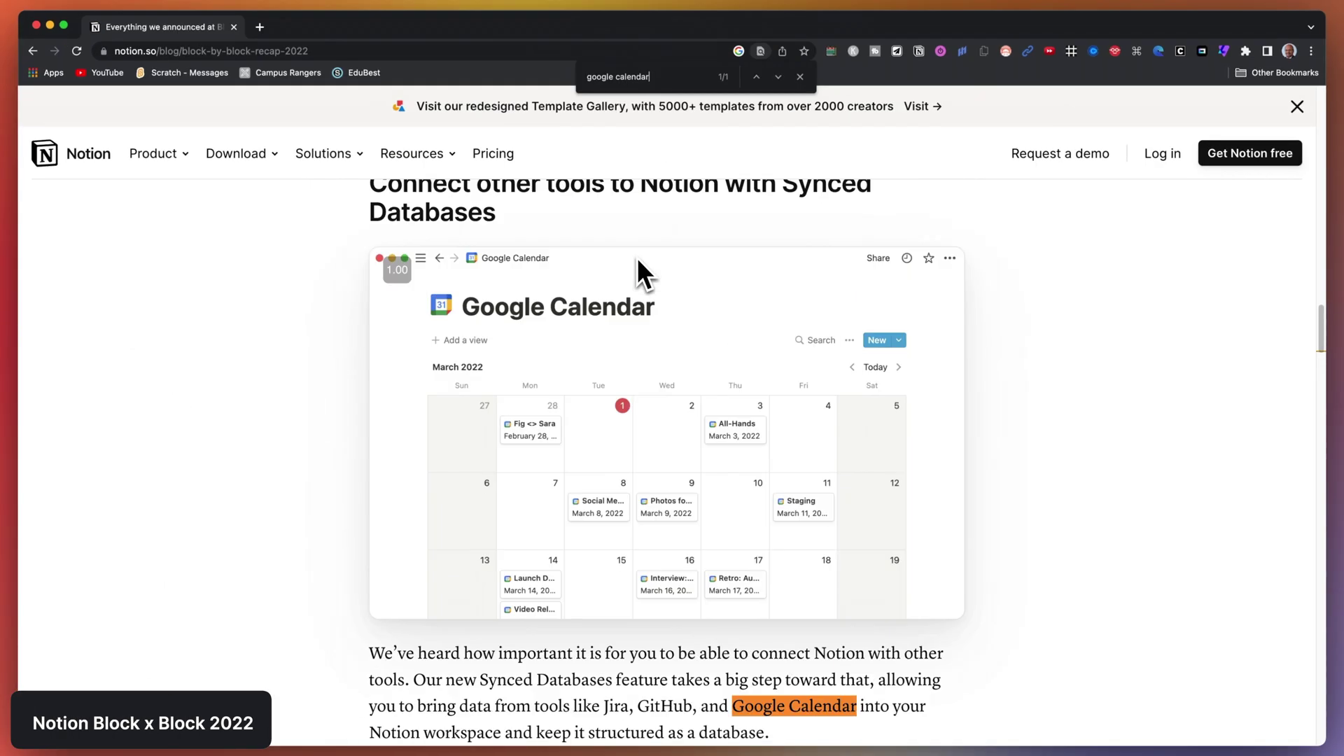
{"action": "scroll", "coordinate": [636, 259], "scroll_direction": "up", "scroll_amount": 3}
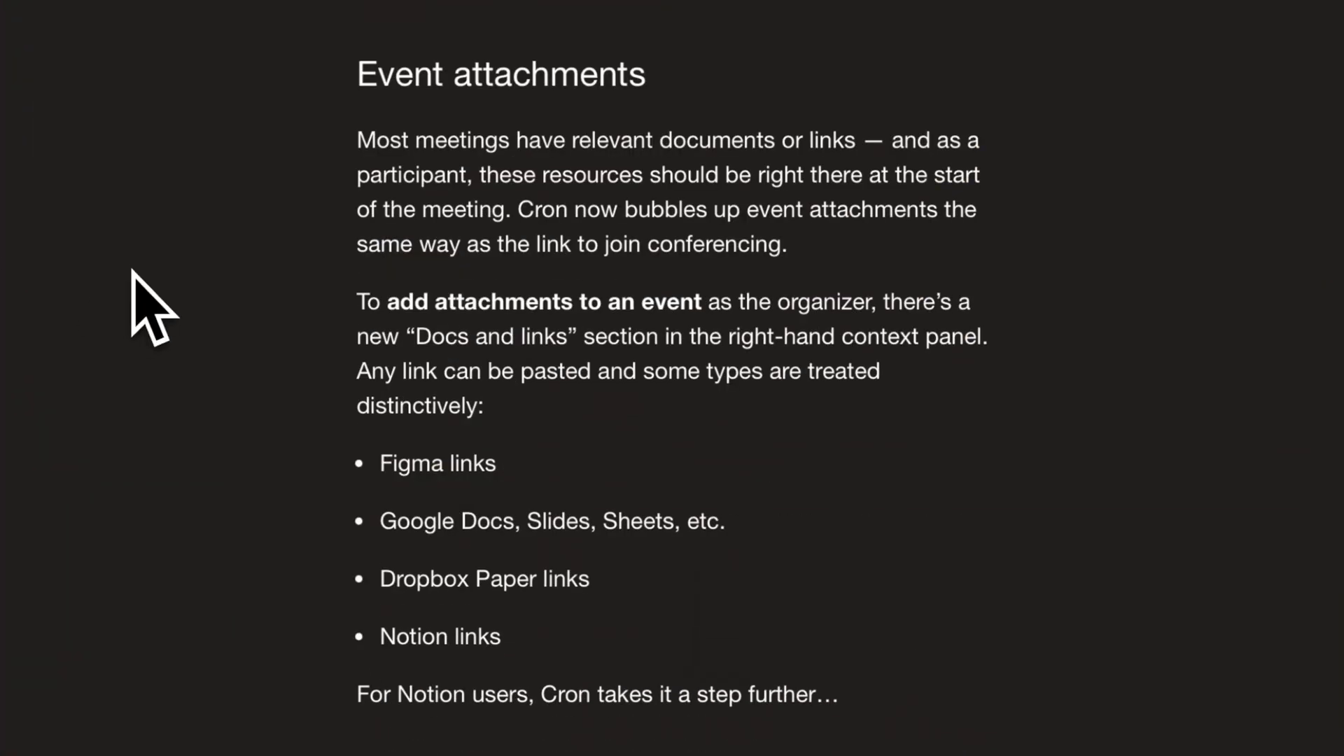
Scroll the Cron release notes down toward the section on attaching Notion pages
{"action": "scroll", "coordinate": [130, 272], "scroll_direction": "down", "scroll_amount": 12}
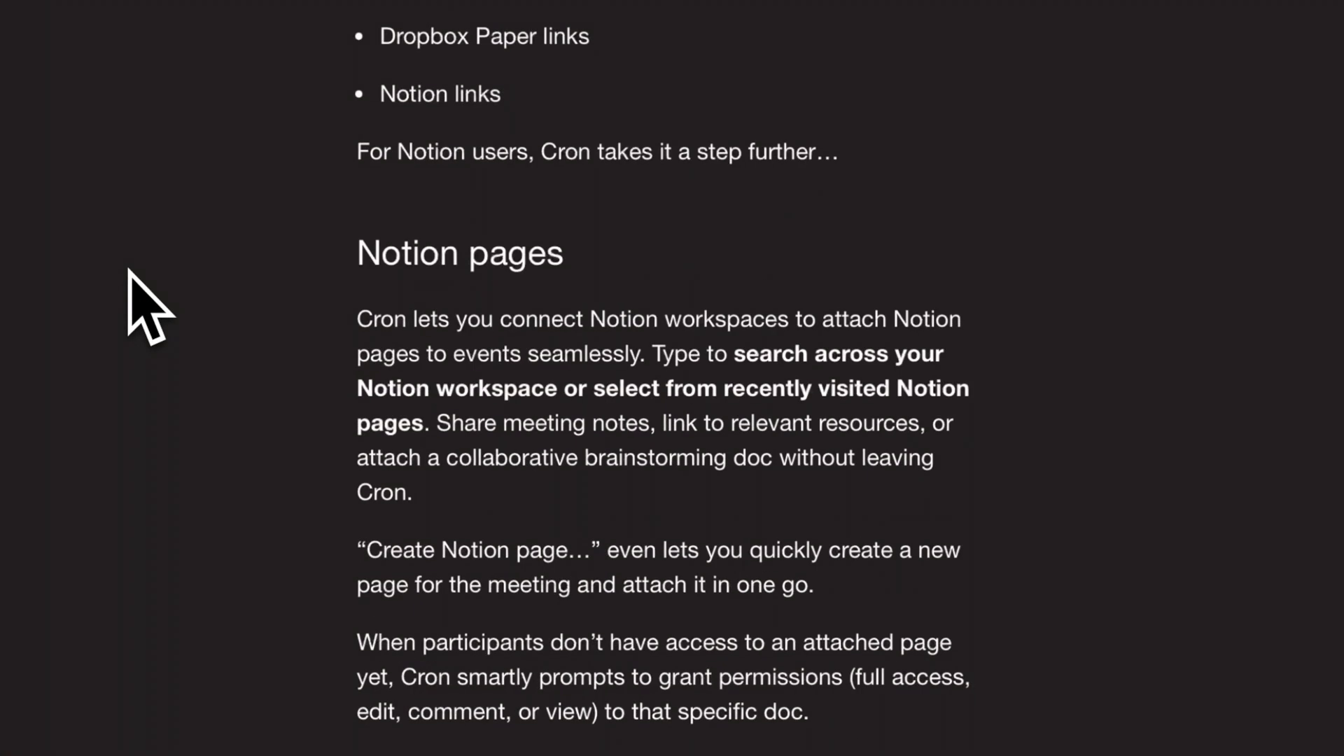
{"action": "scroll", "coordinate": [130, 271], "scroll_direction": "down", "scroll_amount": 4}
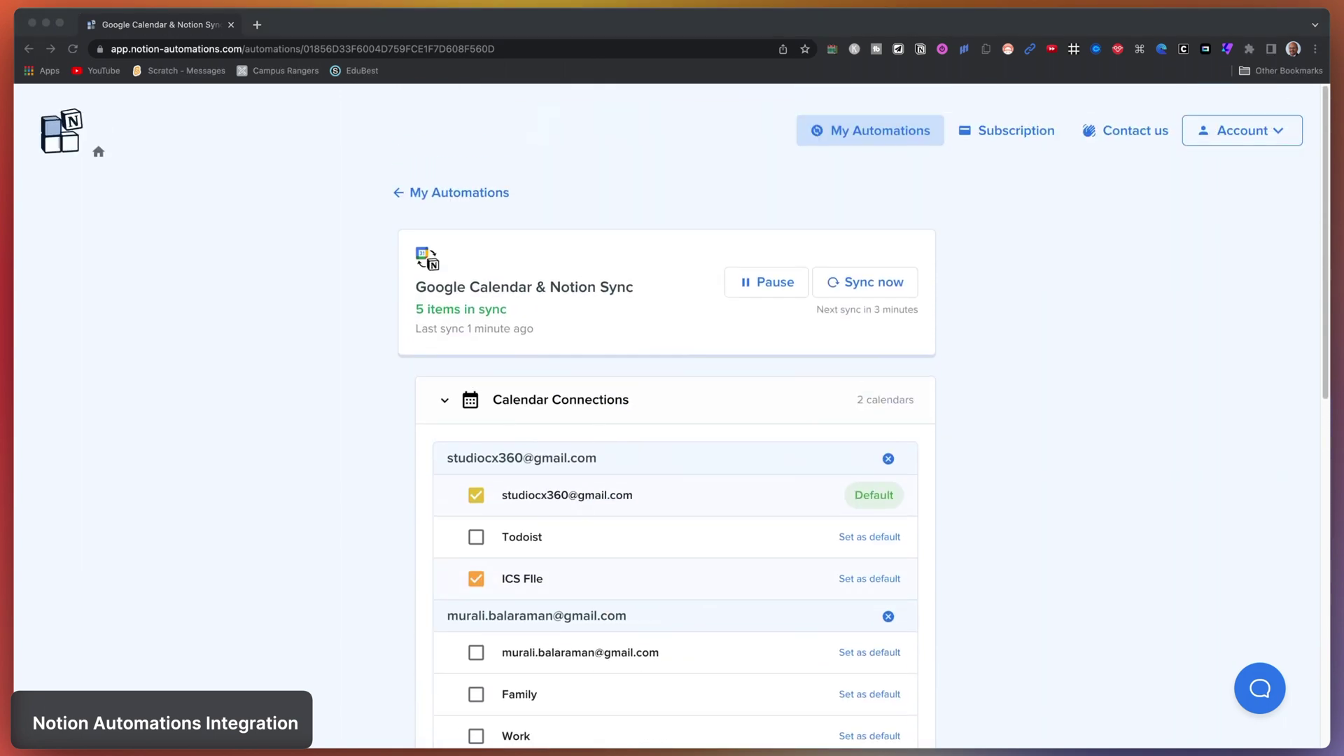
{"action": "scroll", "coordinate": [457, 395], "scroll_direction": "down", "scroll_amount": 7}
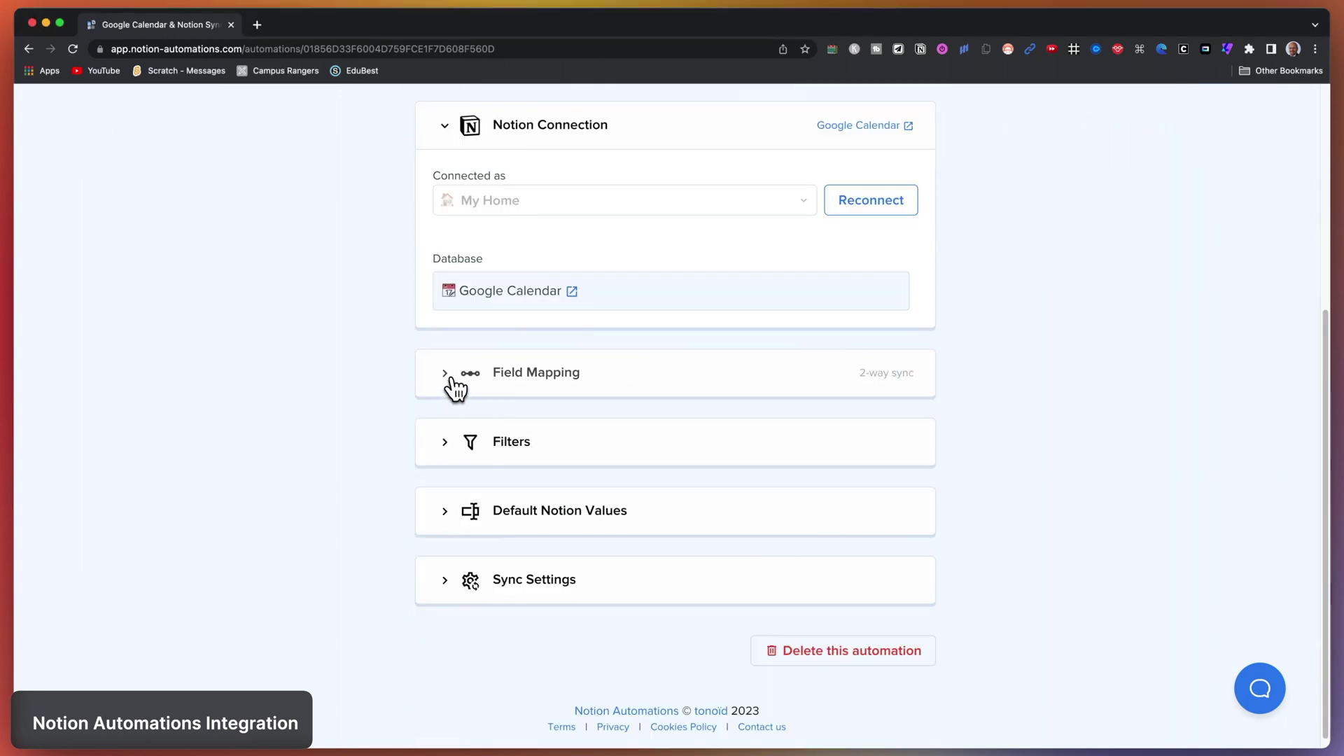
Expand Field Mapping on the Google Calendar & Notion Sync page and review the mapping rows
{"action": "left_click", "coordinate": [456, 389]}
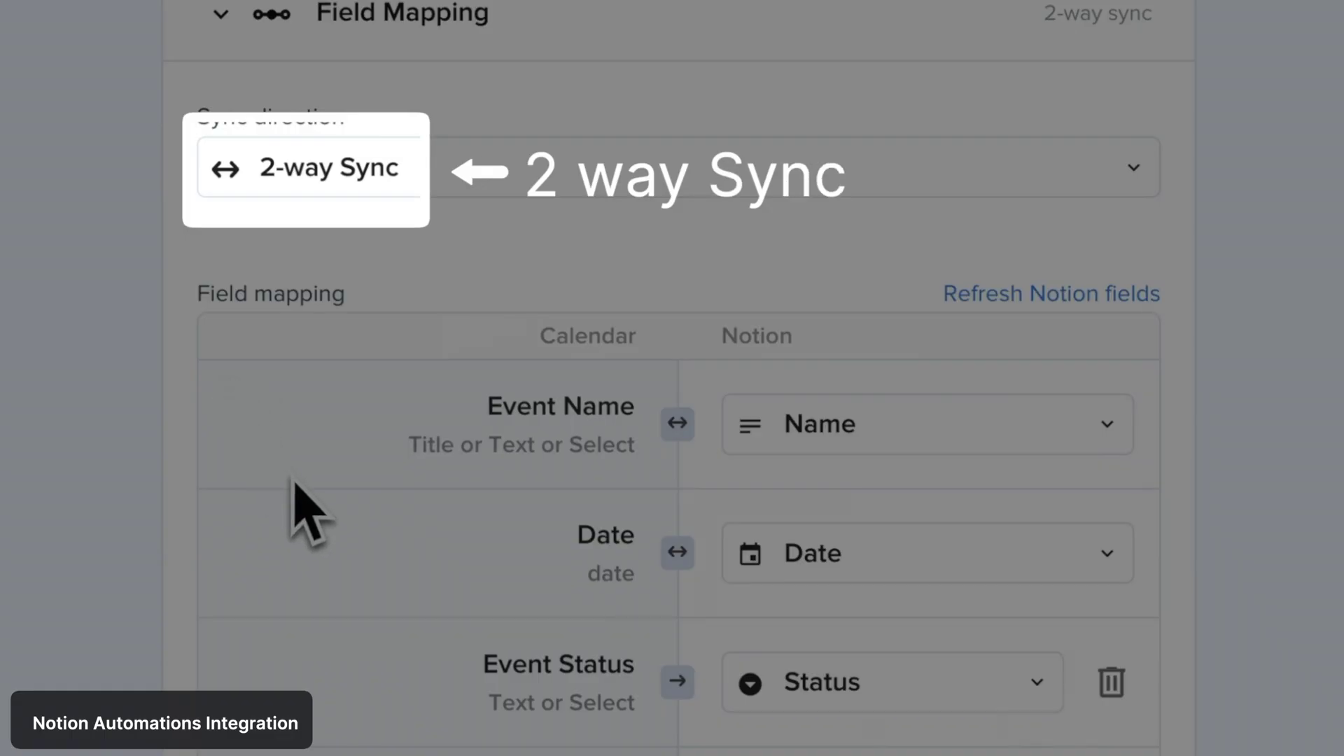
{"action": "scroll", "coordinate": [309, 514], "scroll_direction": "down", "scroll_amount": 3}
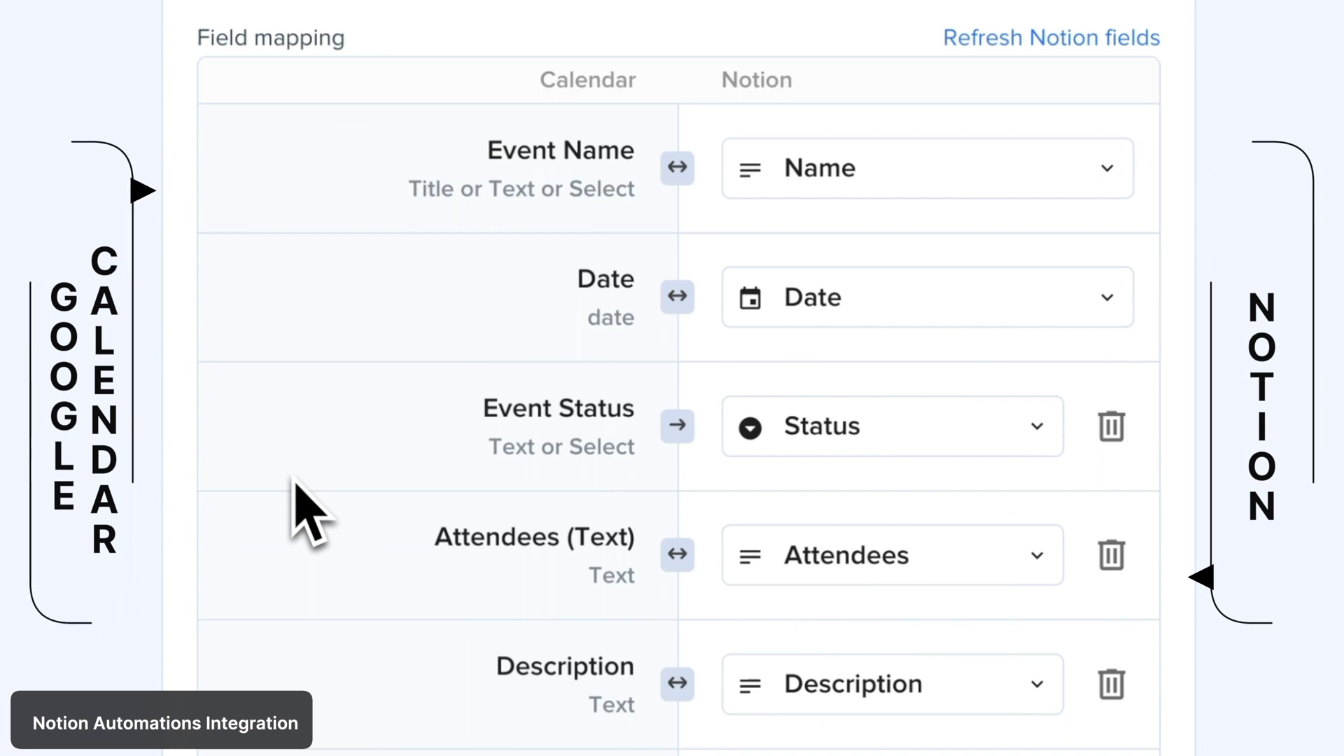
{"action": "scroll", "coordinate": [308, 515], "scroll_direction": "down", "scroll_amount": 3}
{"action": "scroll", "coordinate": [308, 515], "scroll_direction": "down", "scroll_amount": 6}
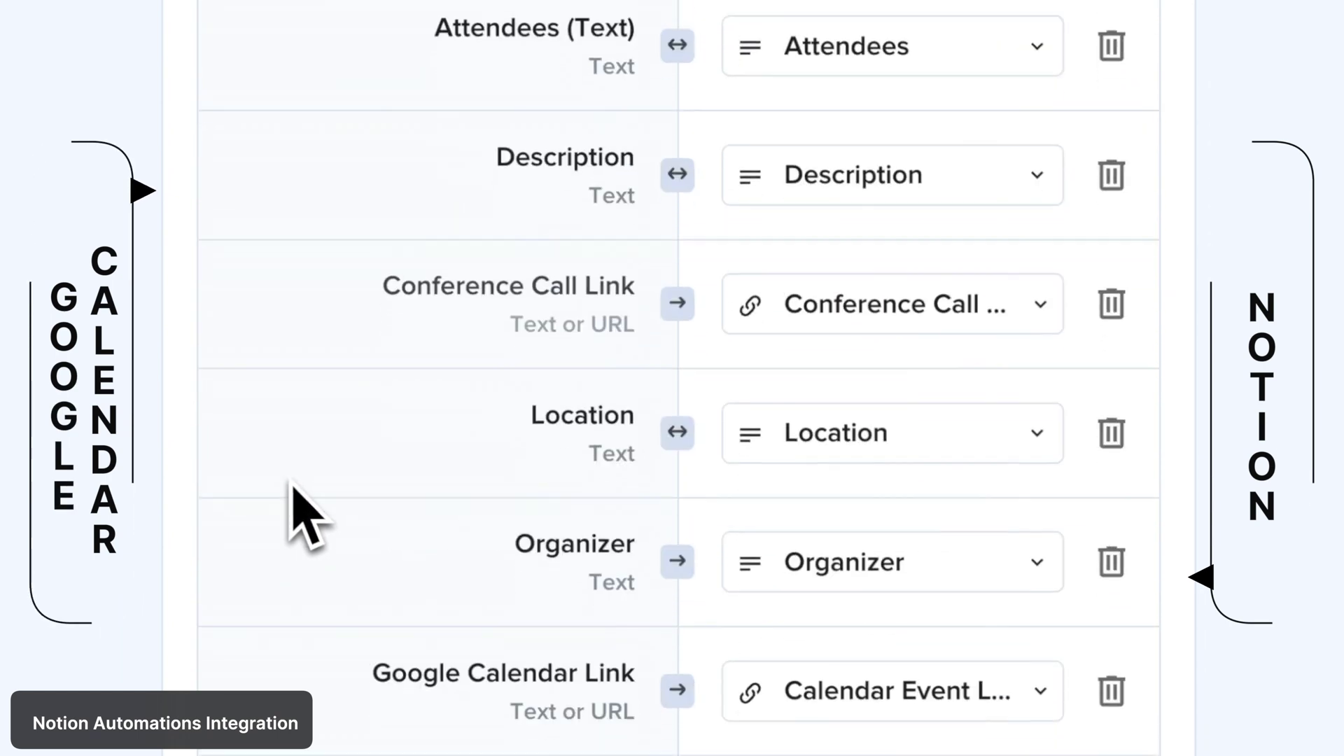
{"action": "scroll", "coordinate": [308, 514], "scroll_direction": "down", "scroll_amount": 3}
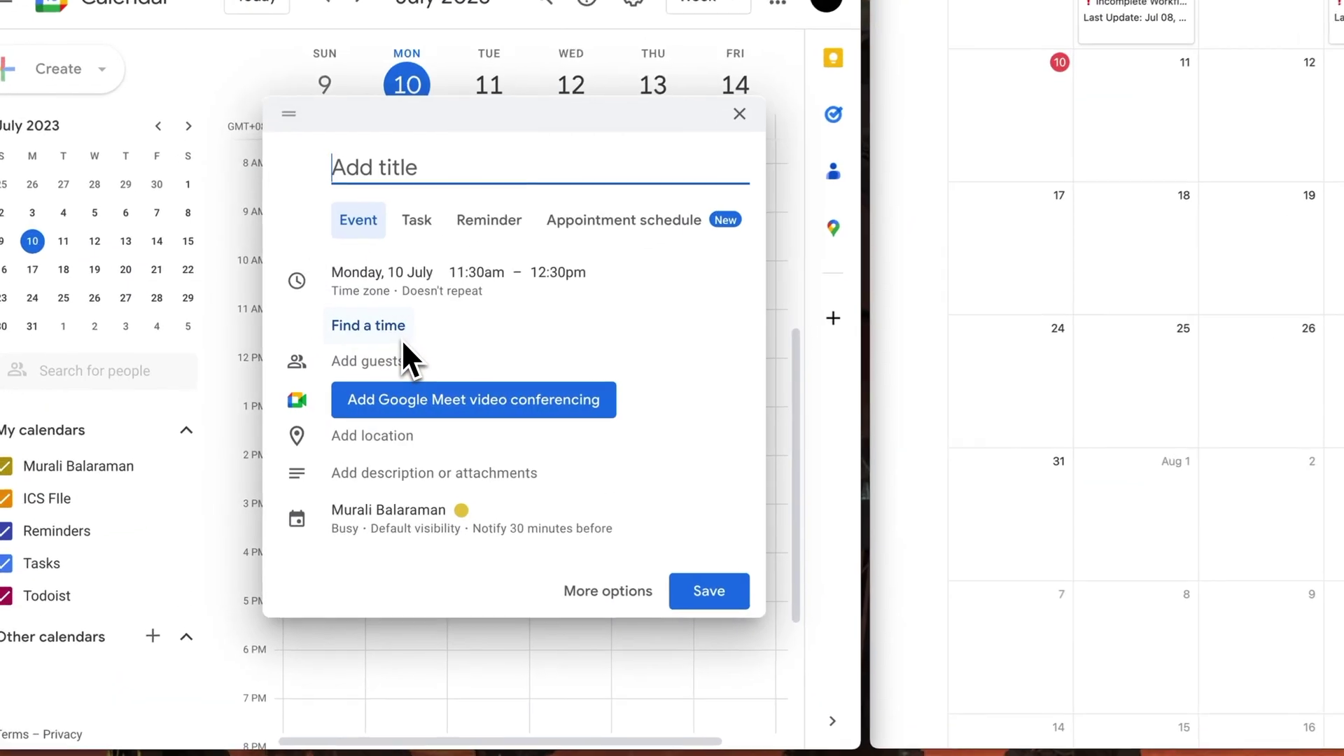
Save a 'This is a Test' event at 11:30am on Monday 10 July
{"action": "type", "text": "This is a Test"}
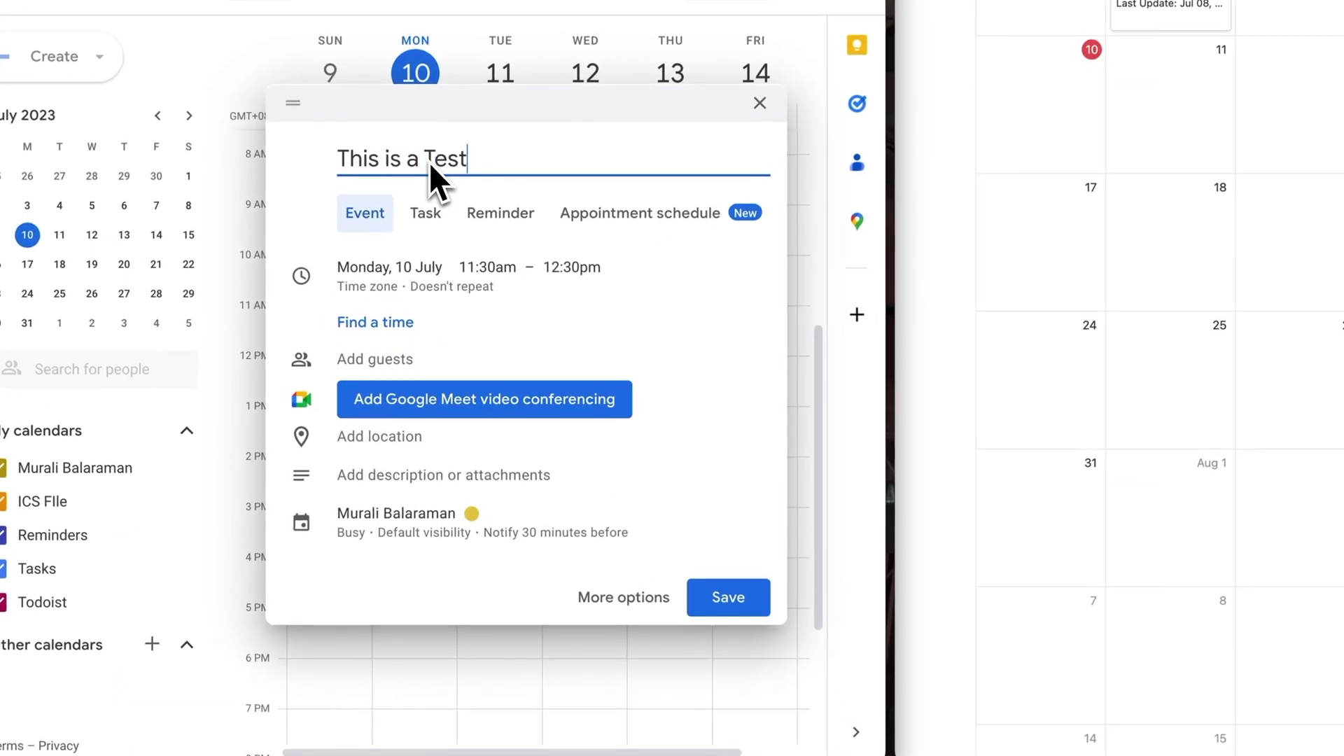
{"action": "left_click", "coordinate": [736, 610]}
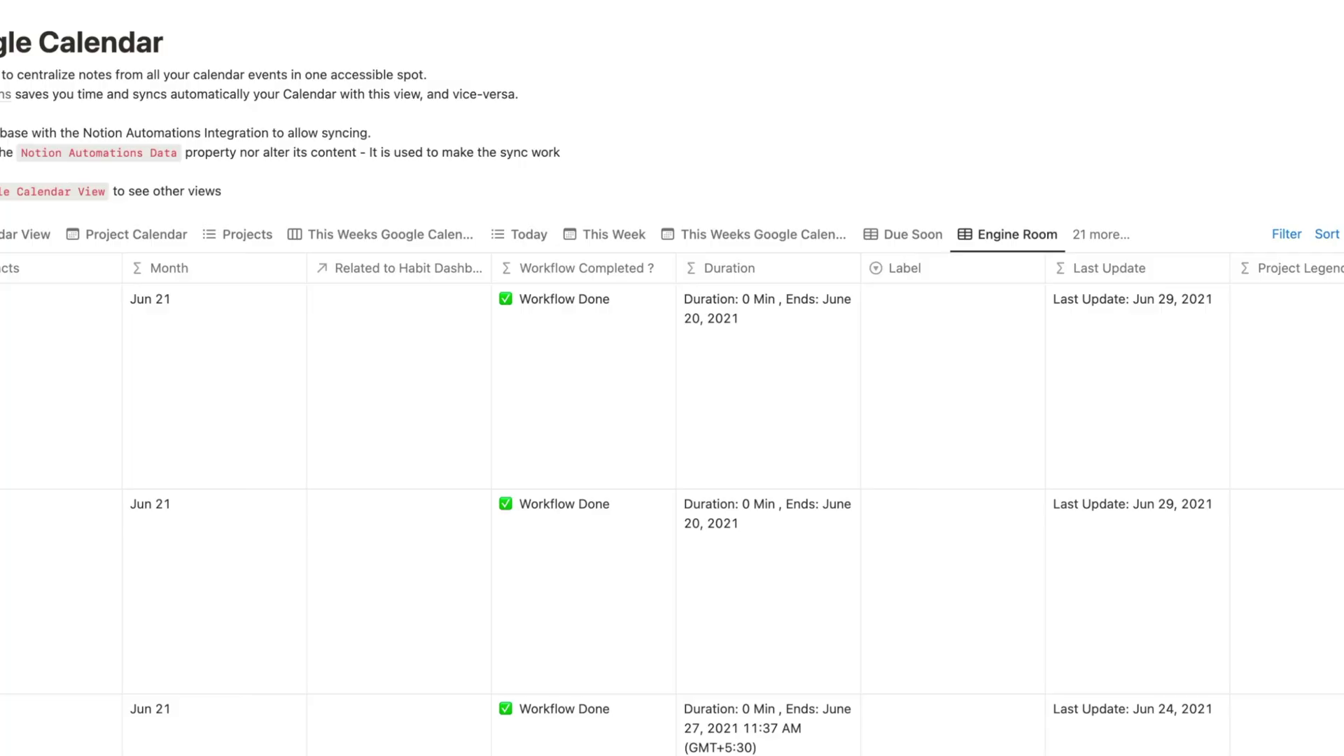
Add a Type of Link select column with Google Docs and Figma options
{"action": "type", "text": "Type of Link"}
{"action": "key", "text": "Return"}
{"action": "left_click", "coordinate": [1223, 347]}
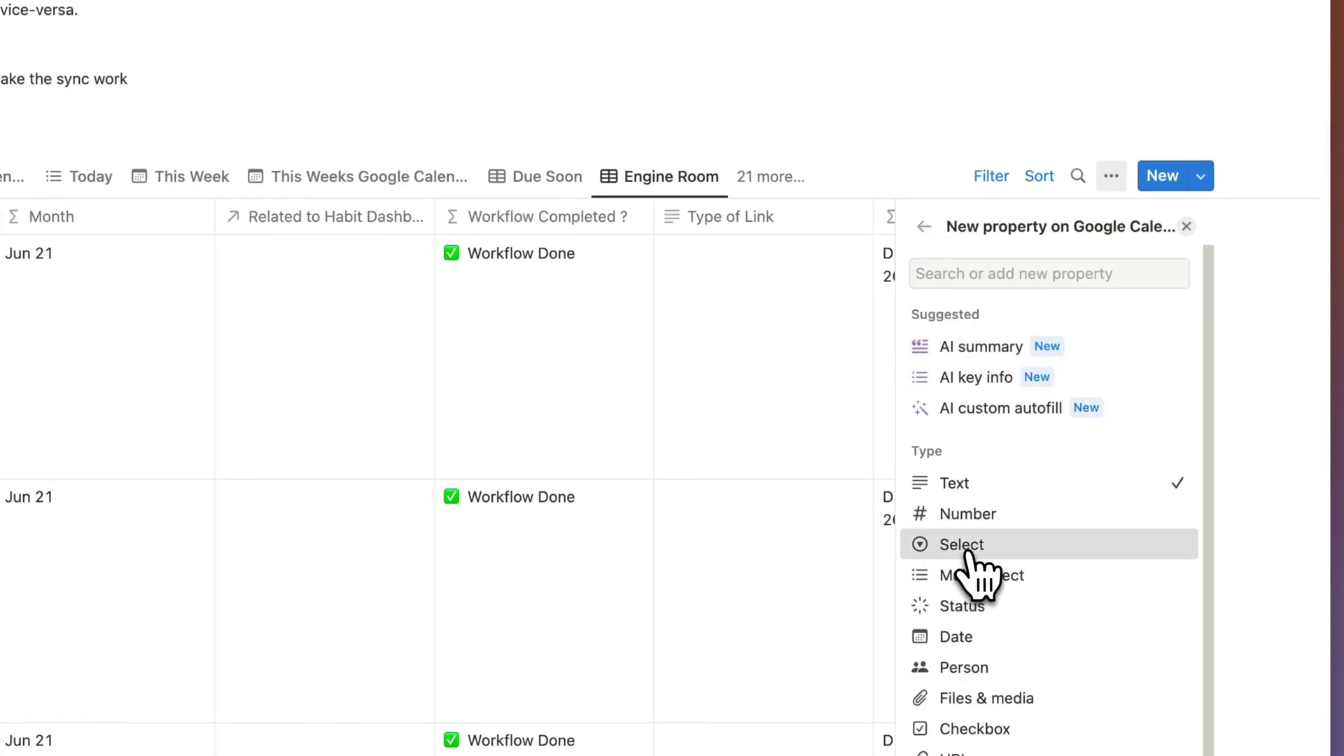
{"action": "left_click", "coordinate": [967, 546]}
{"action": "left_click", "coordinate": [965, 422]}
{"action": "type", "text": "Fig"}
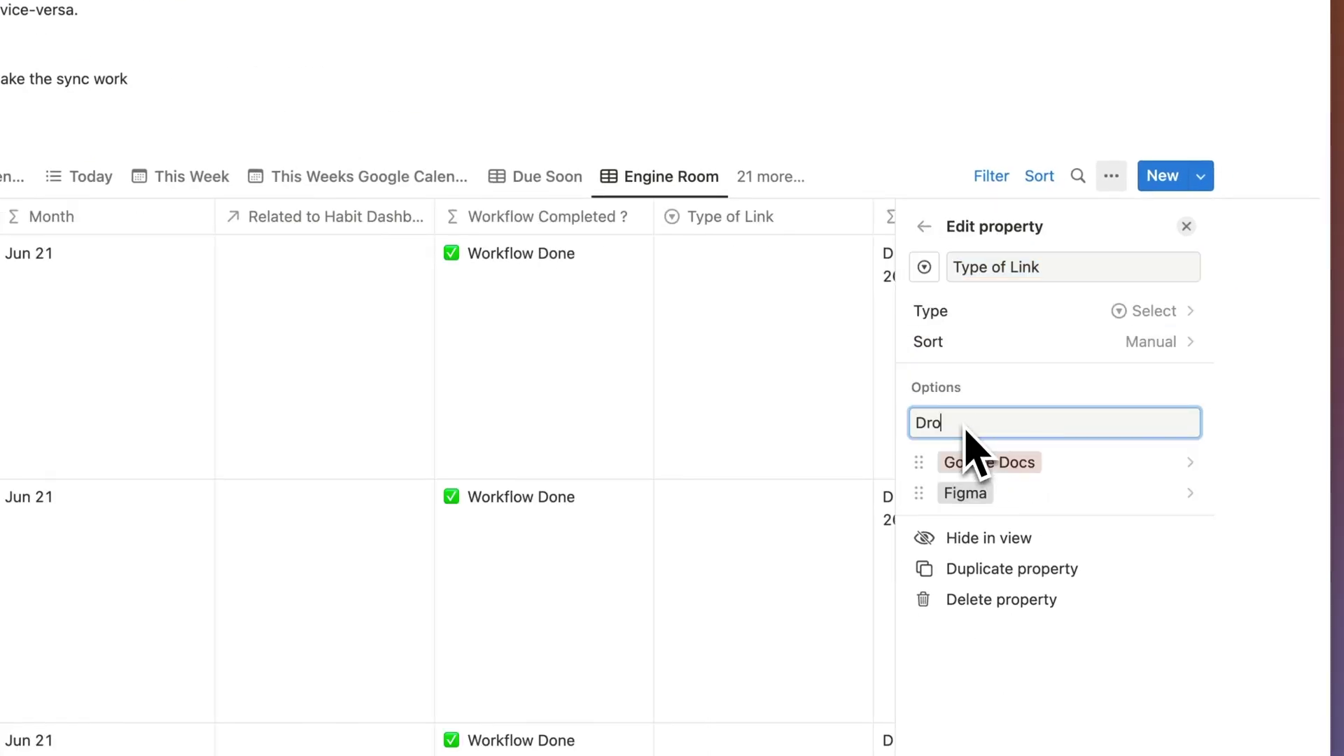
{"action": "left_click", "coordinate": [900, 149]}
Add a URL property named Link to the Engine Room table
{"action": "left_click", "coordinate": [1224, 246]}
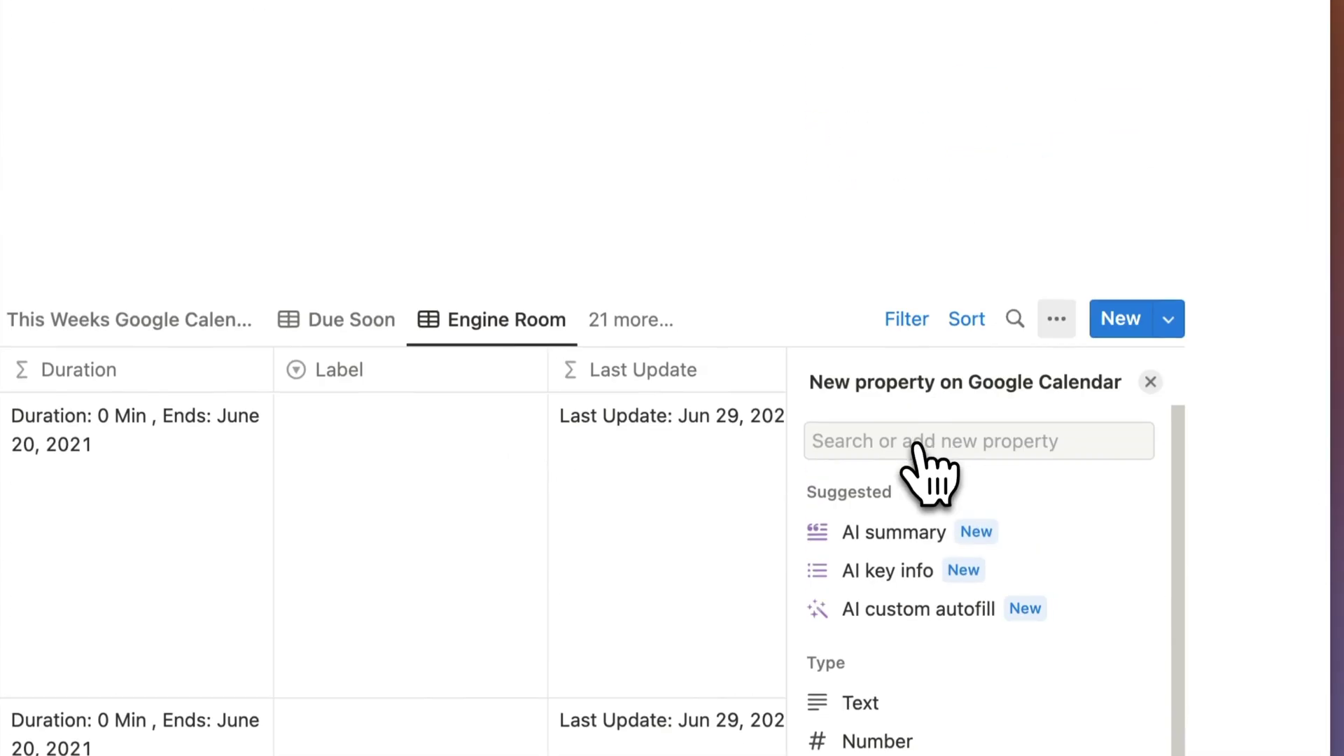
{"action": "type", "text": "U"}
{"action": "key", "text": "Return"}
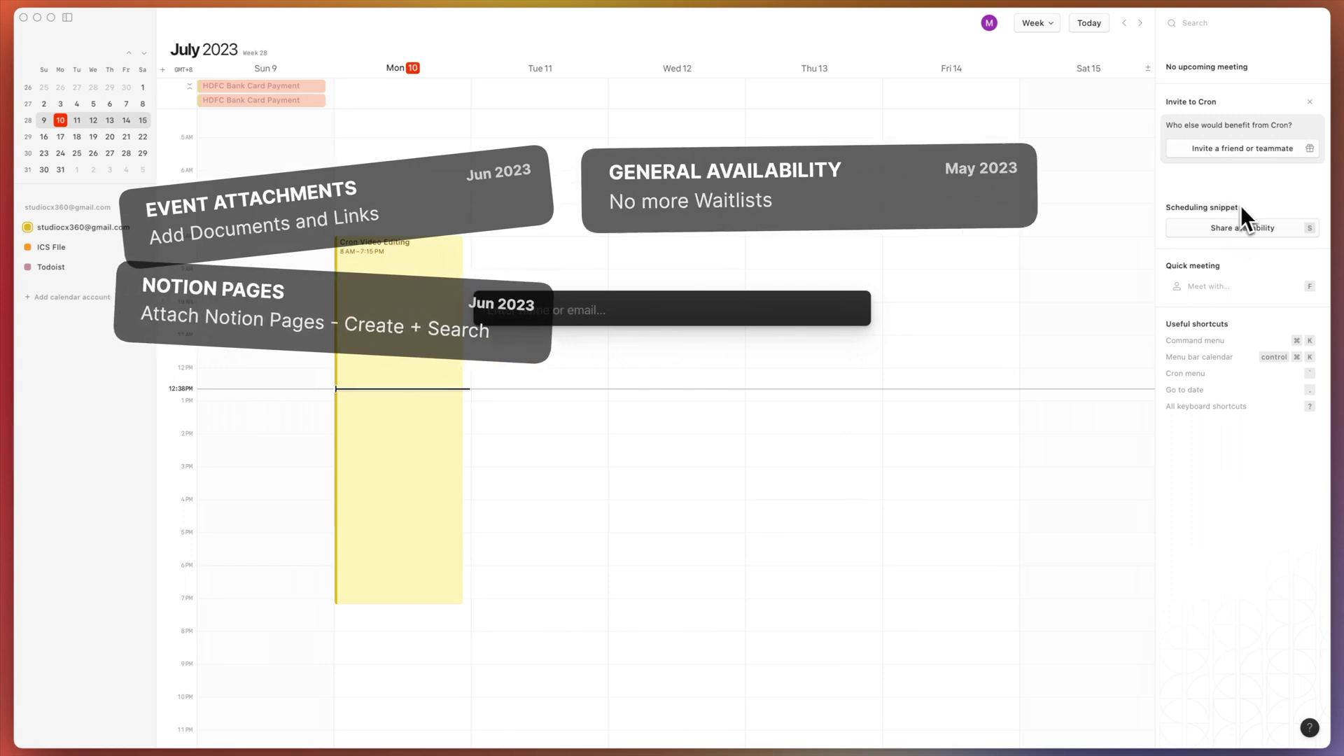
{"action": "left_click", "coordinate": [1244, 224]}
{"action": "left_click", "coordinate": [1296, 70]}
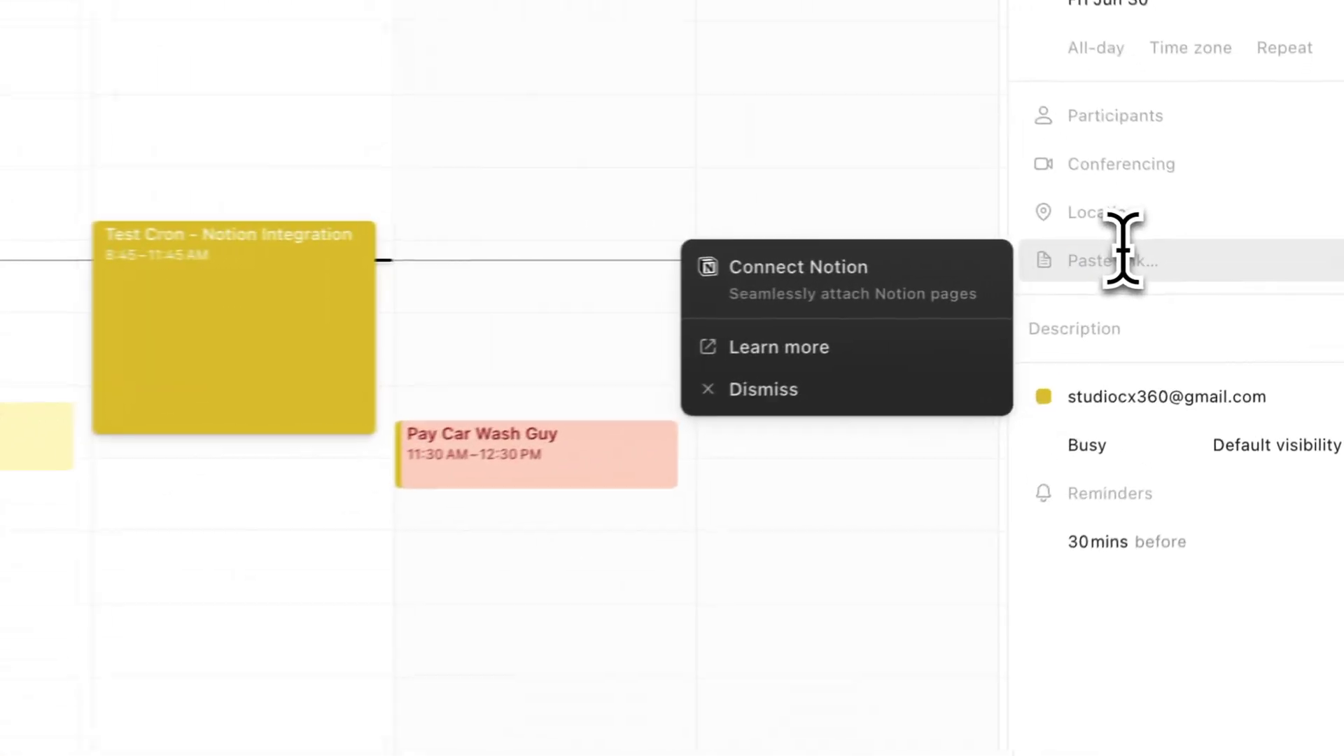
Grant Cron access to the My Home Notion workspace and return to the Cron app
{"action": "left_click", "coordinate": [942, 266]}
{"action": "left_click", "coordinate": [884, 273]}
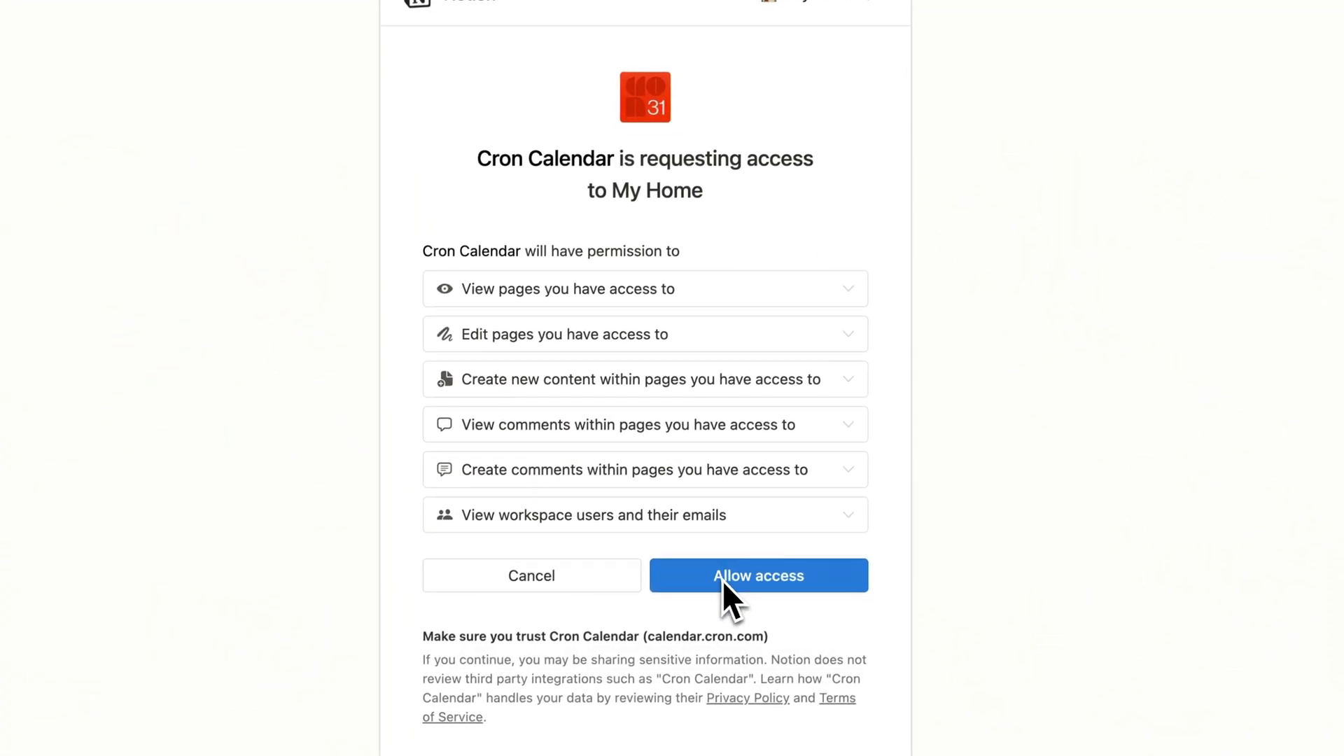
{"action": "left_click", "coordinate": [727, 581]}
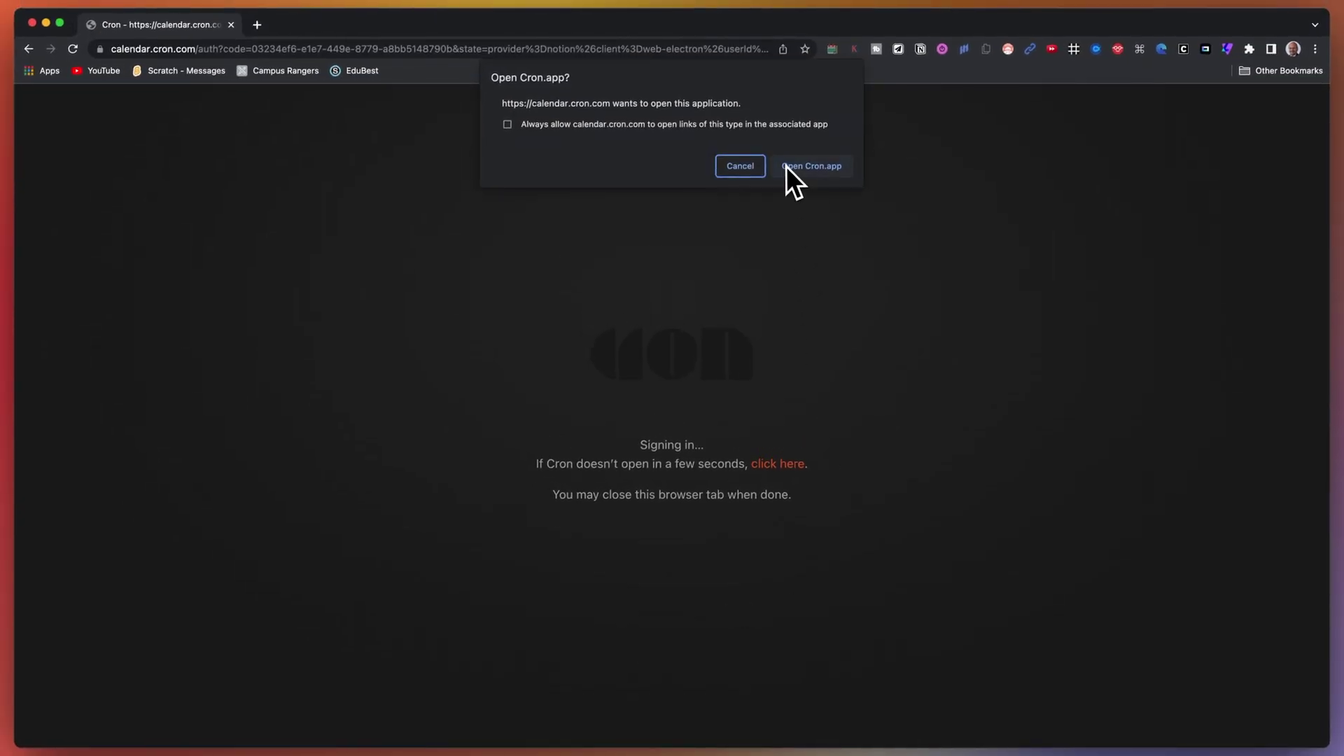
{"action": "left_click", "coordinate": [787, 168]}
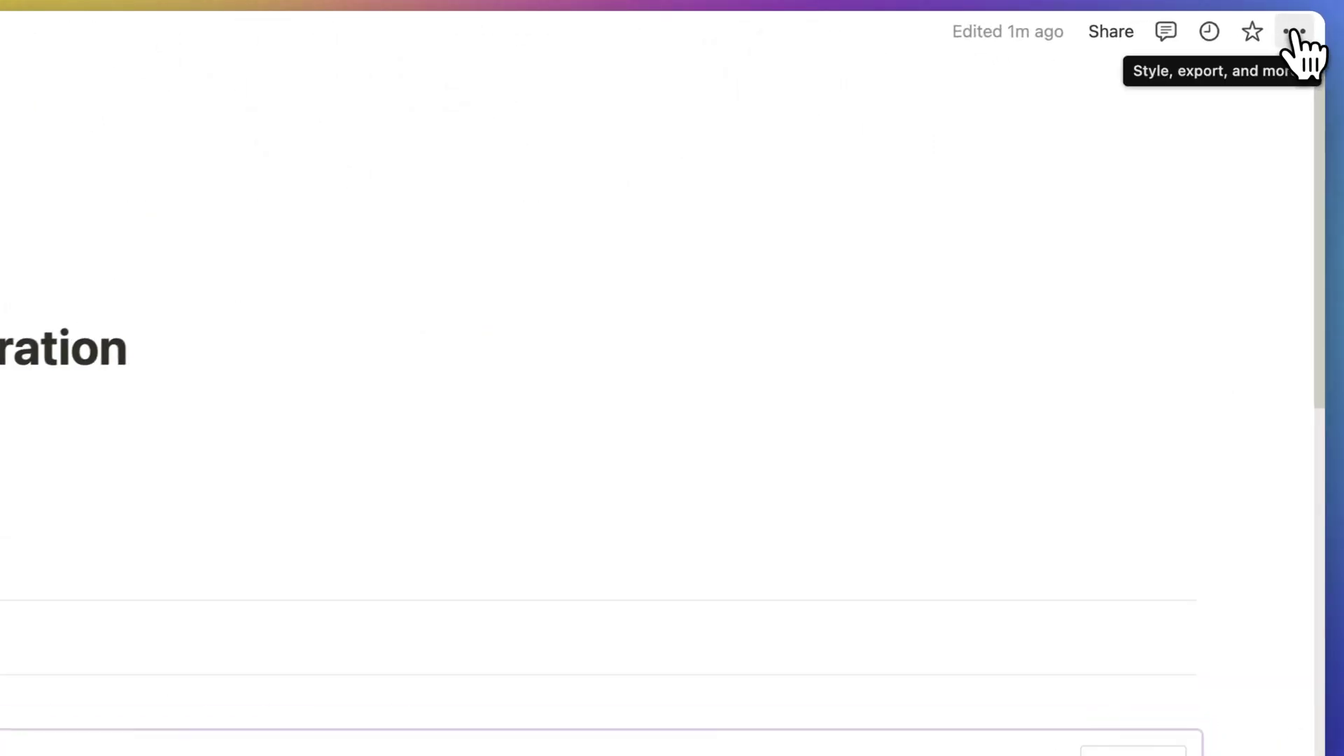
Copy the Story Board Notes page link and paste it into the Video Editing event
{"action": "left_click", "coordinate": [1293, 32]}
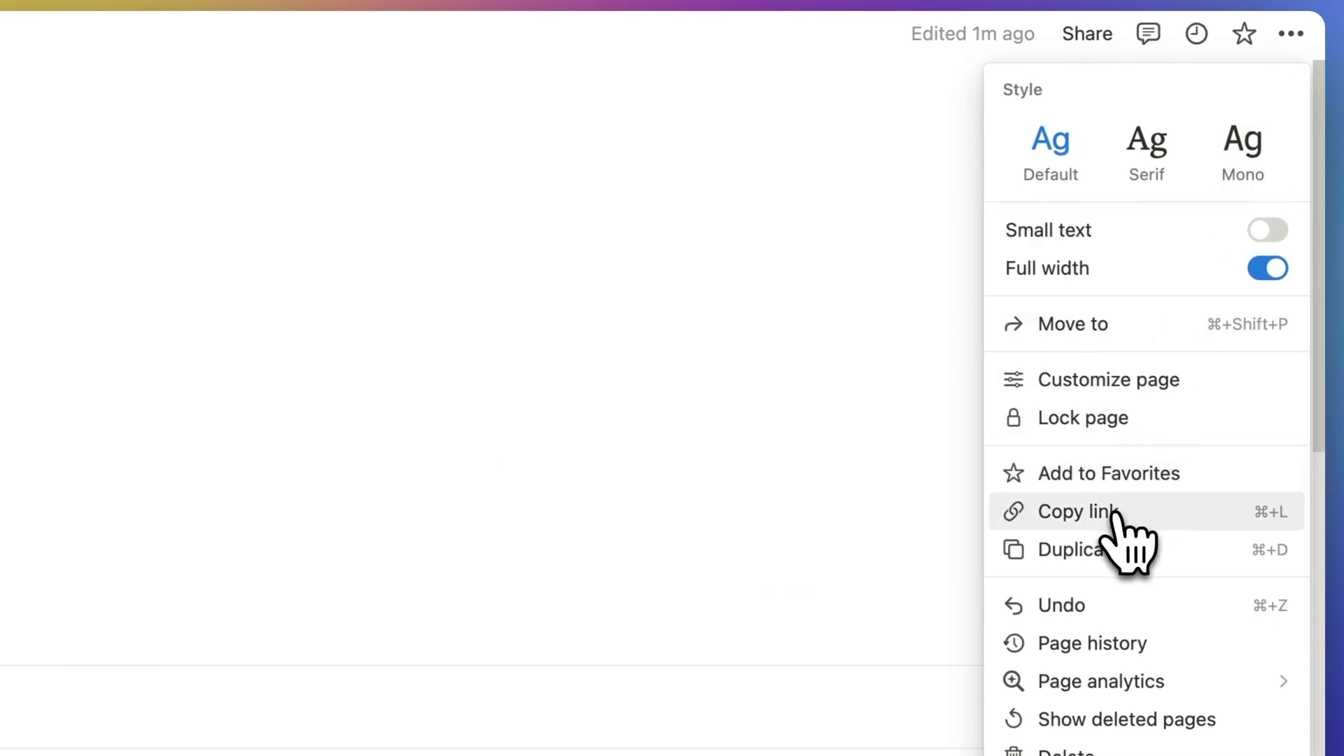
{"action": "left_click", "coordinate": [1114, 518]}
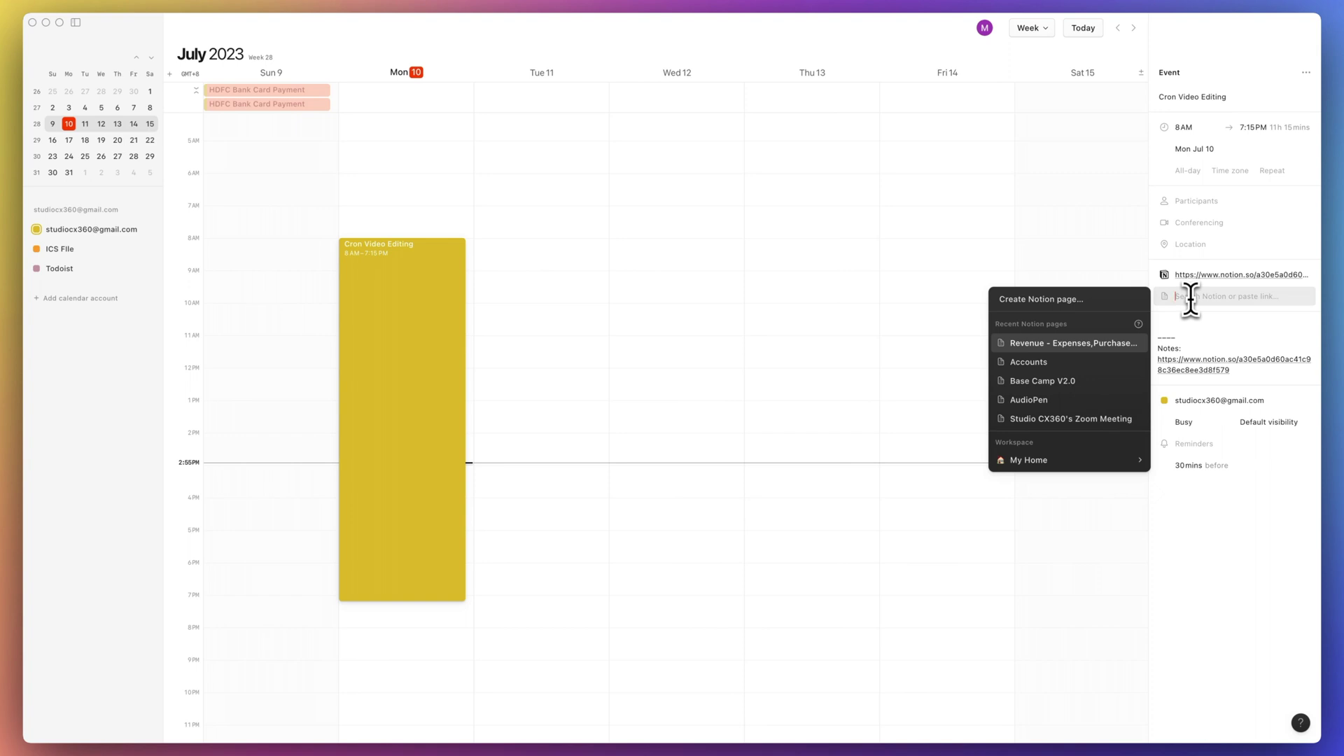
{"action": "key", "text": "super+v"}
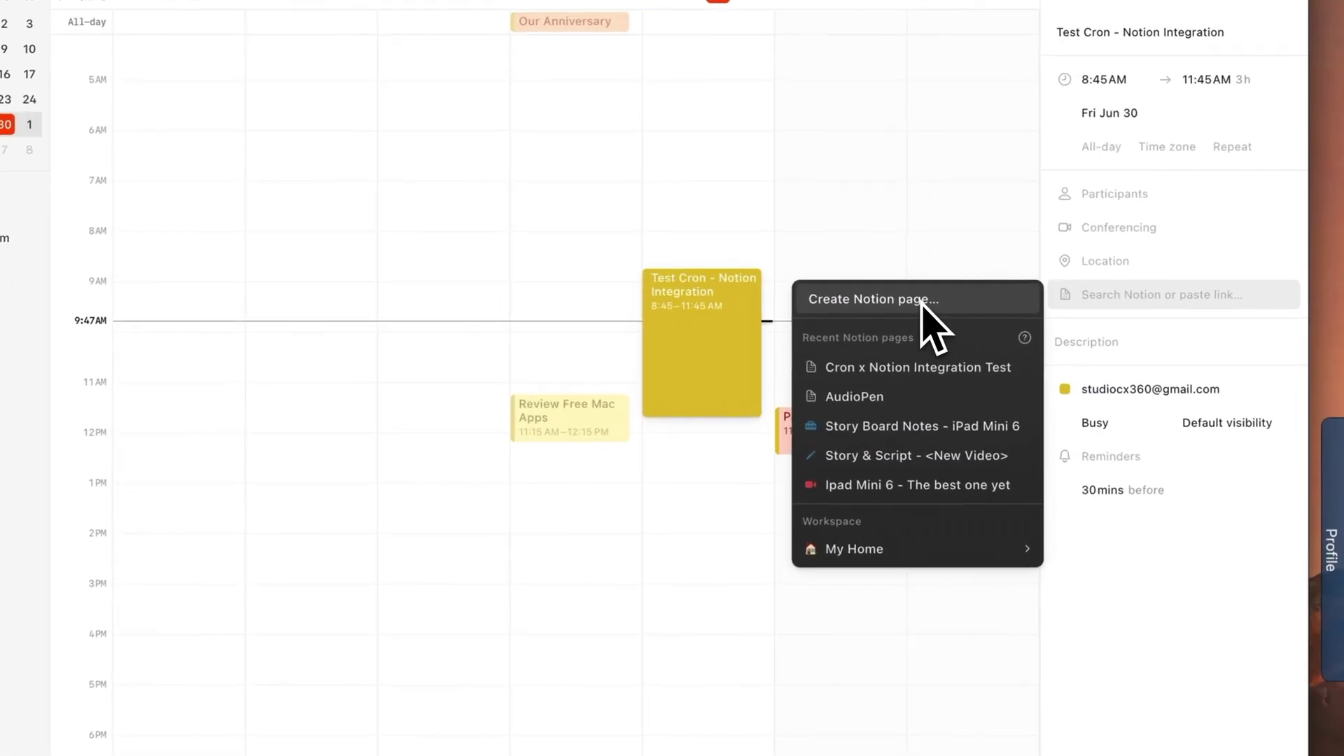
Create two Notion pages for the 'Test Cron - Notion Integration' event, one located in Cron Tasks
{"action": "left_click", "coordinate": [917, 308]}
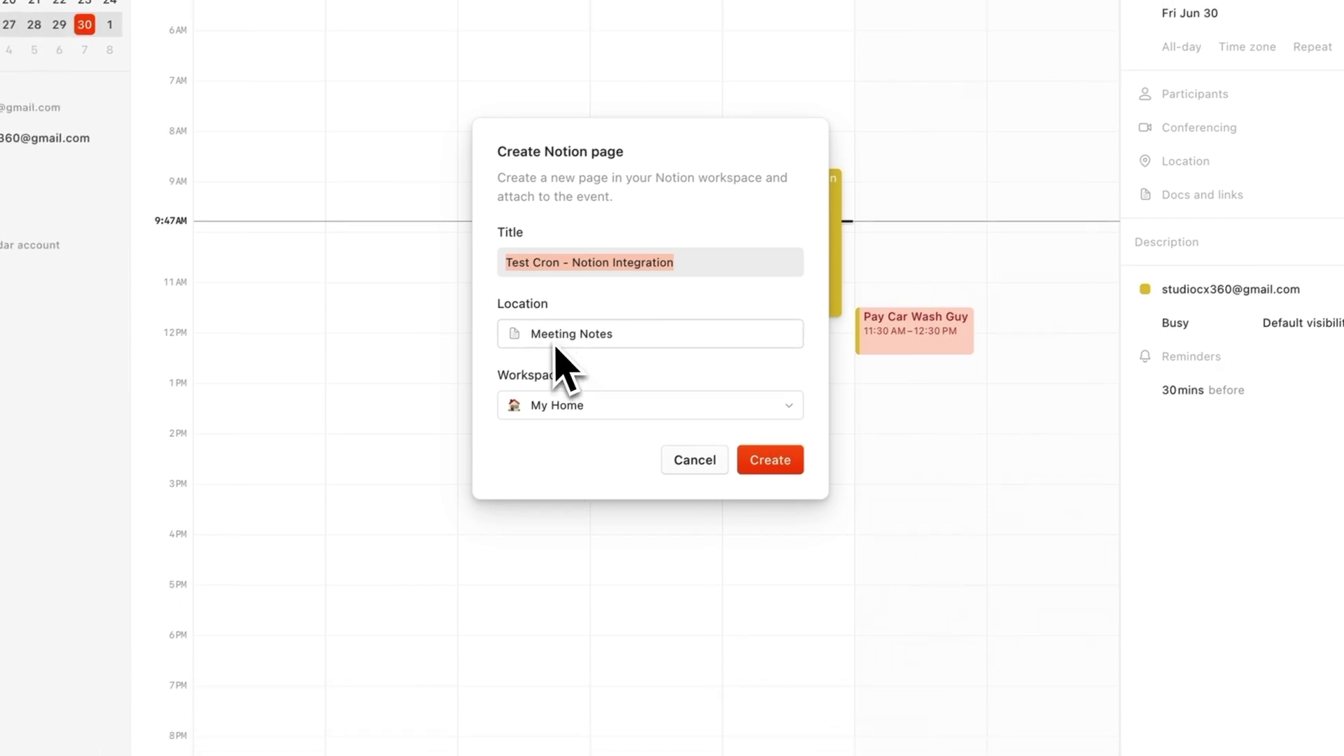
{"action": "left_click", "coordinate": [797, 442]}
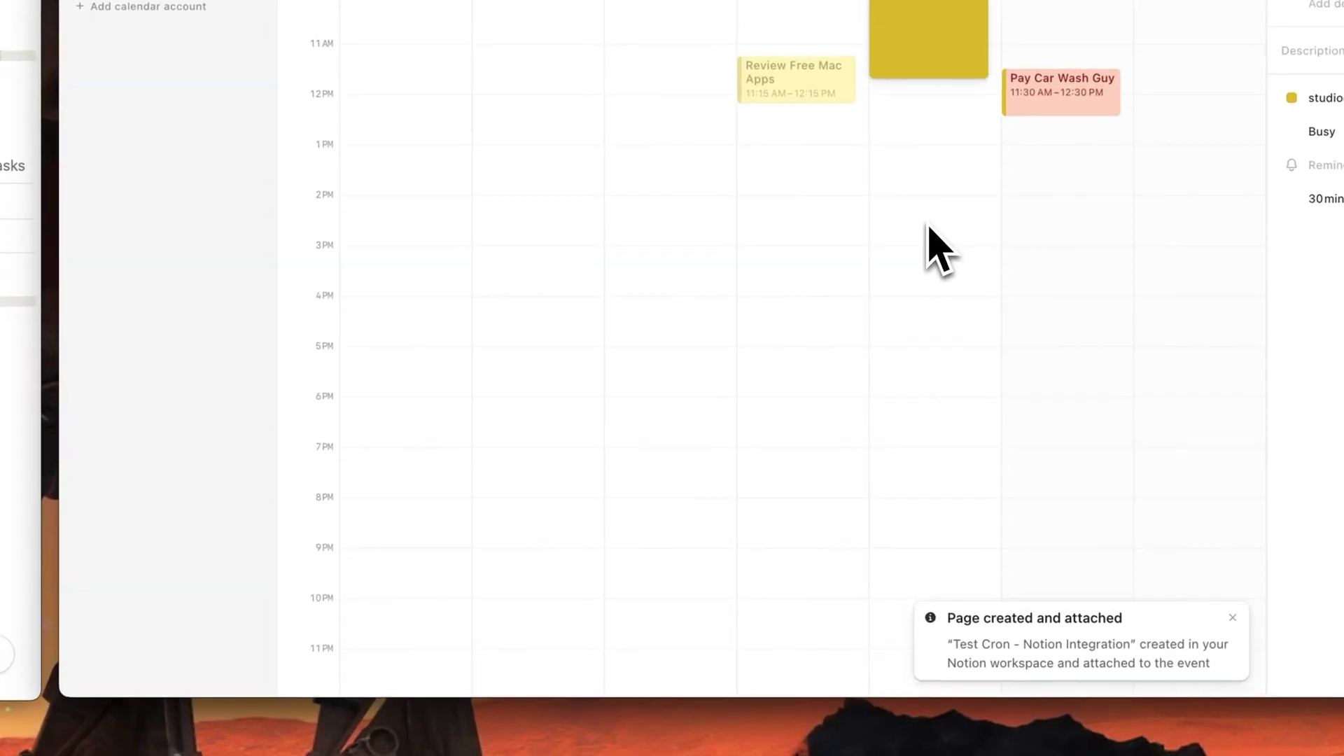
{"action": "left_click", "coordinate": [1313, 6]}
{"action": "left_click", "coordinate": [1103, 6]}
{"action": "left_click", "coordinate": [764, 95]}
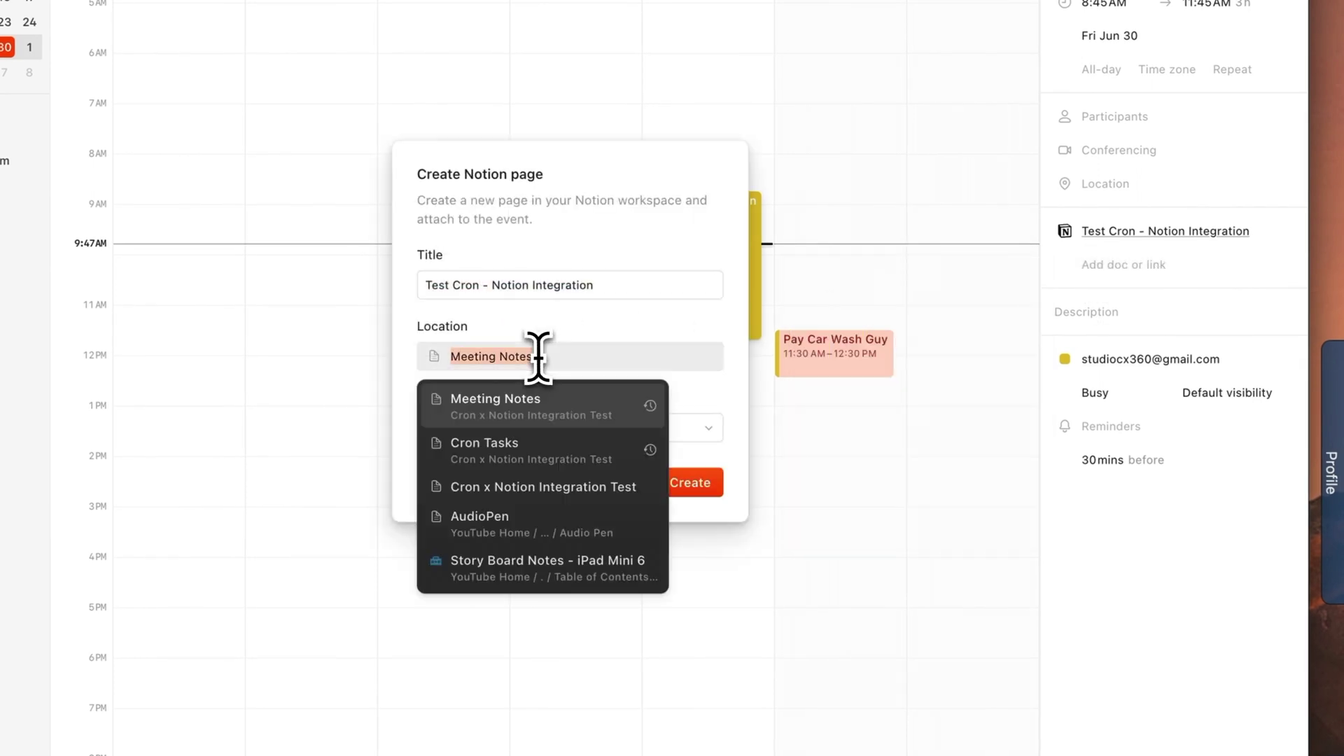
{"action": "left_click", "coordinate": [535, 450]}
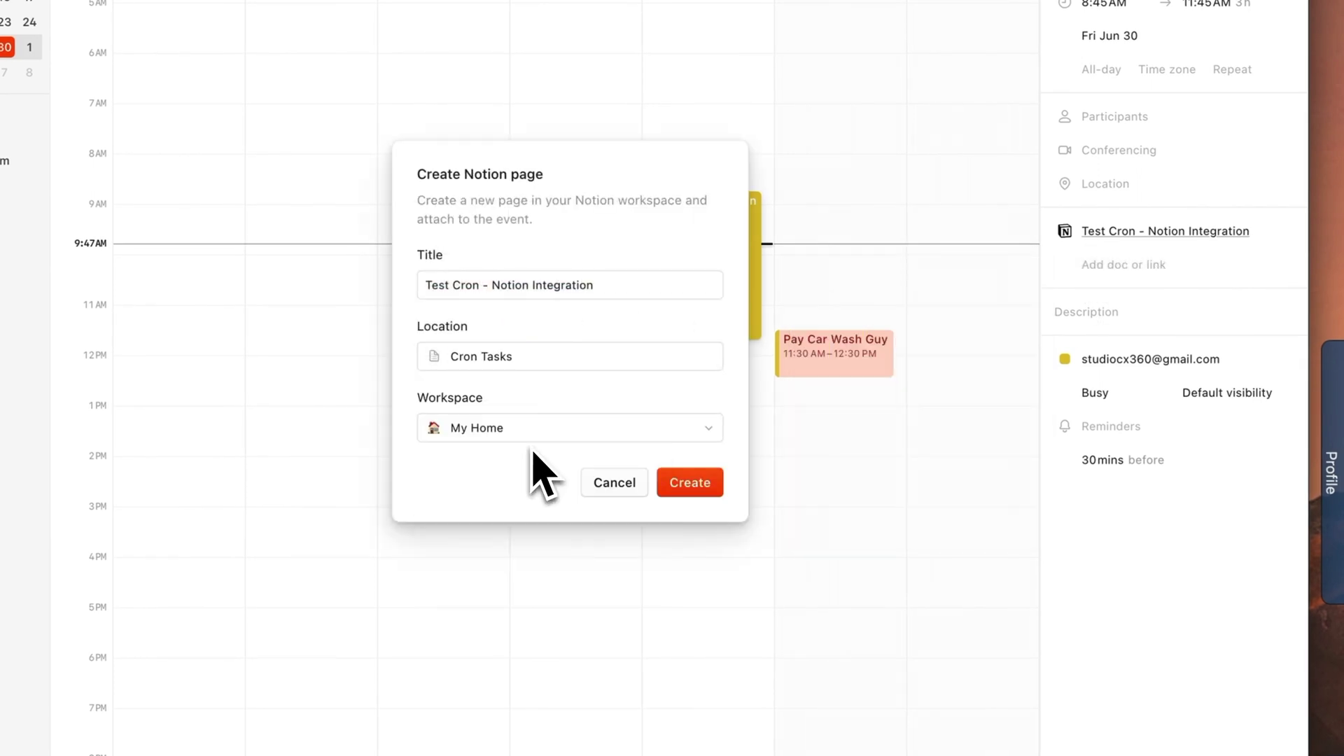
{"action": "left_click", "coordinate": [700, 488]}
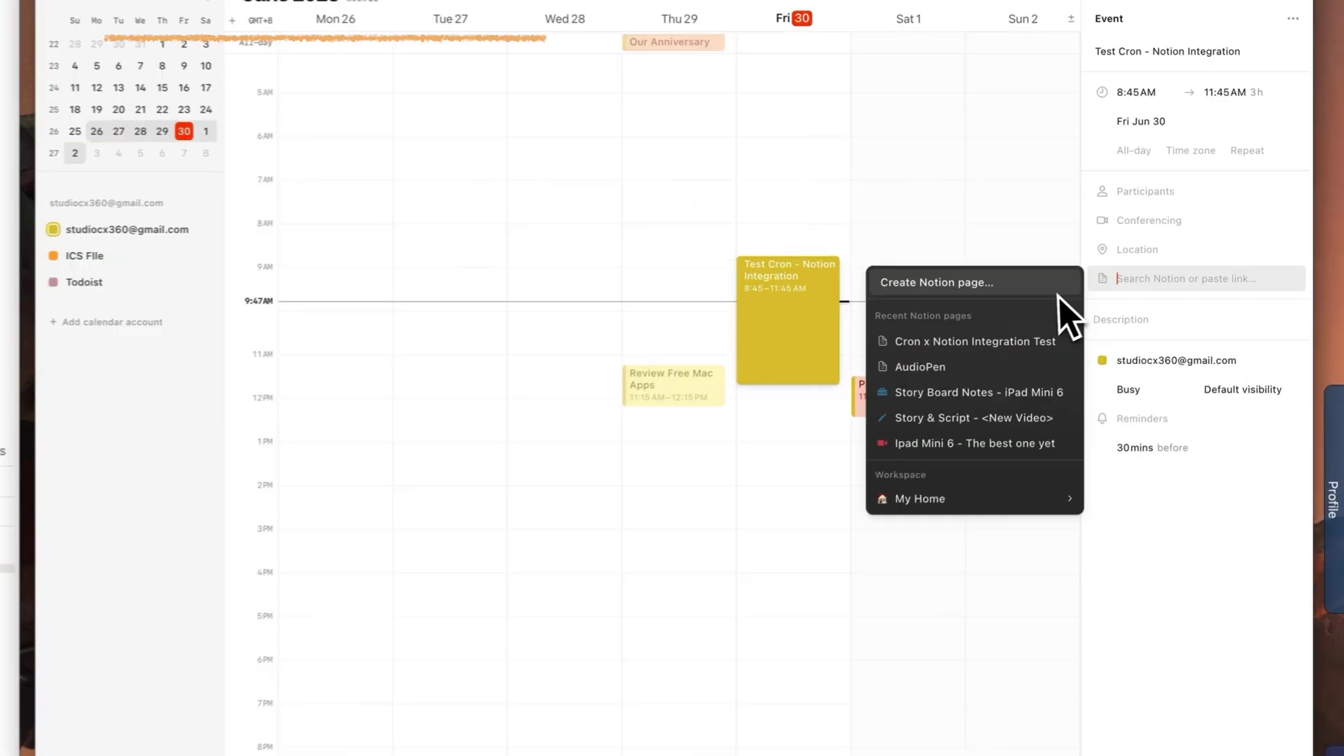
{"action": "left_click", "coordinate": [923, 305]}
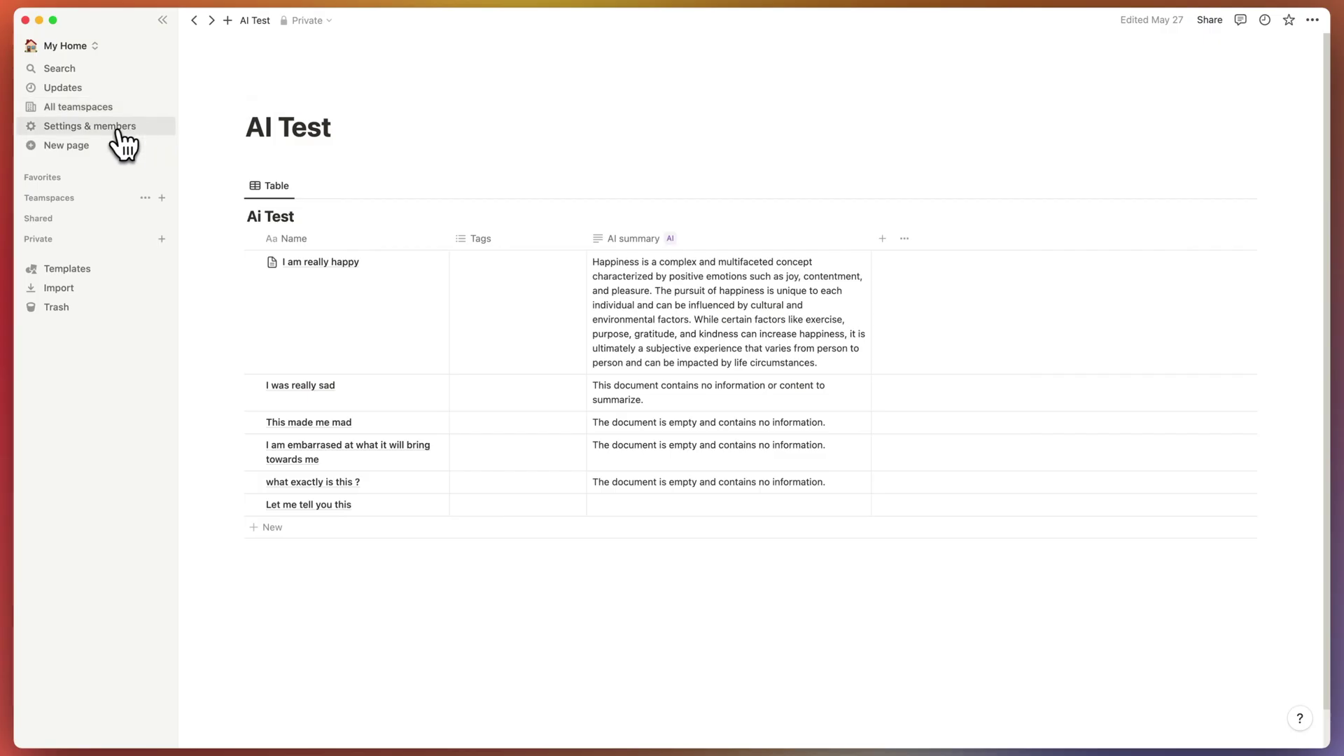
Configure 'Open links in desktop app' so links from Chrome open in Notion
{"action": "left_click", "coordinate": [116, 131]}
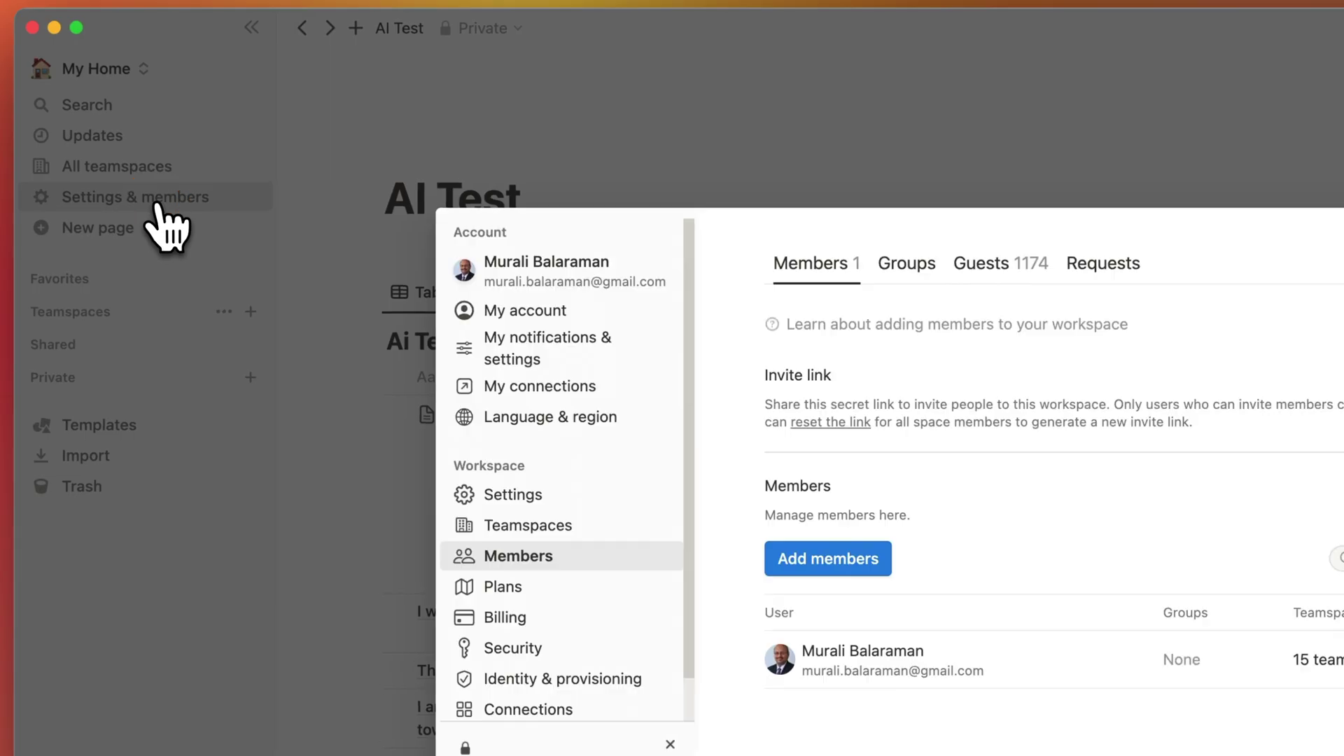
{"action": "left_click", "coordinate": [525, 350]}
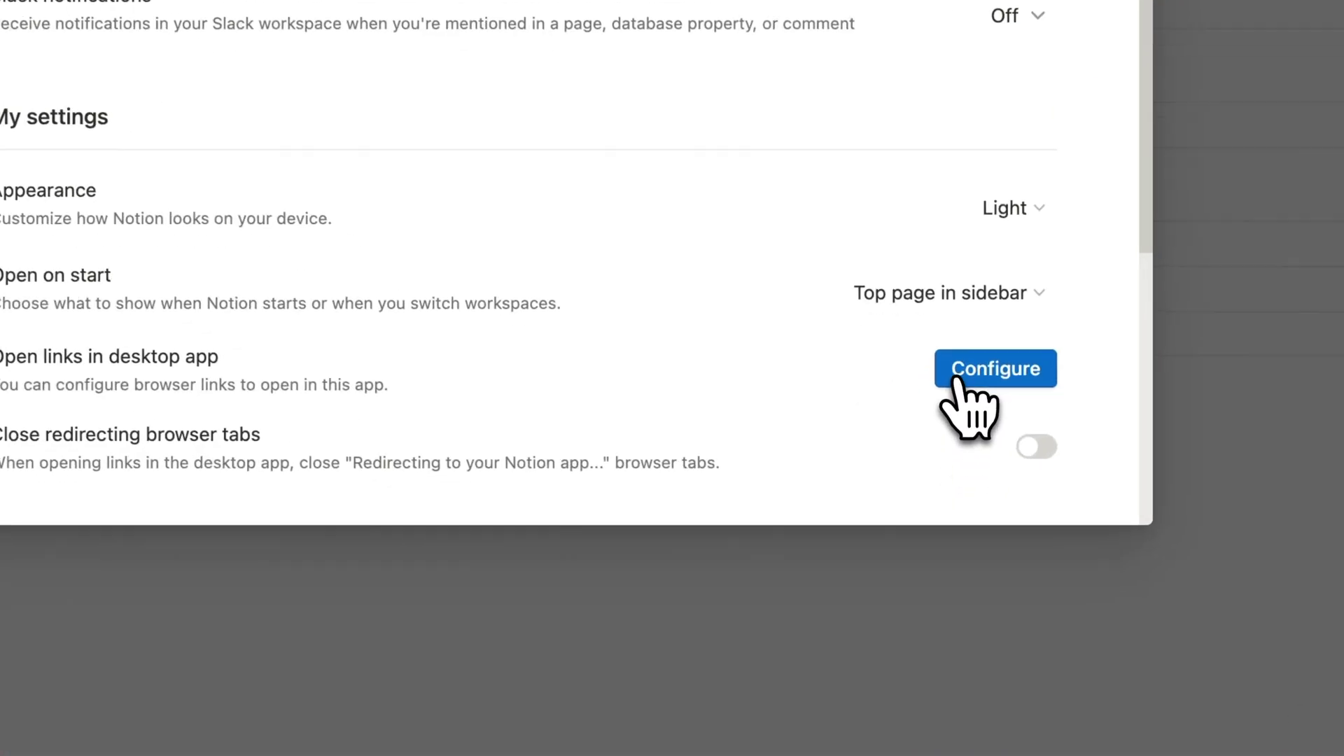
{"action": "left_click", "coordinate": [963, 371]}
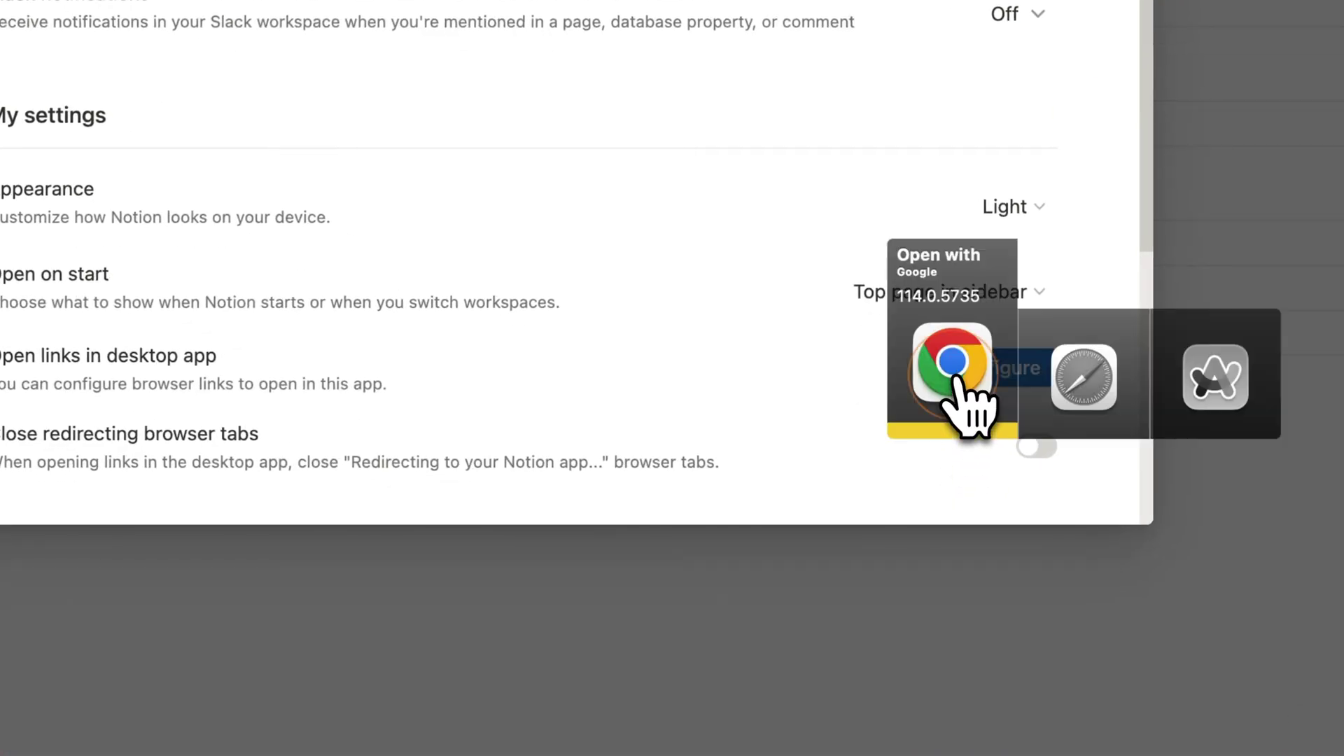
{"action": "left_click", "coordinate": [1090, 593]}
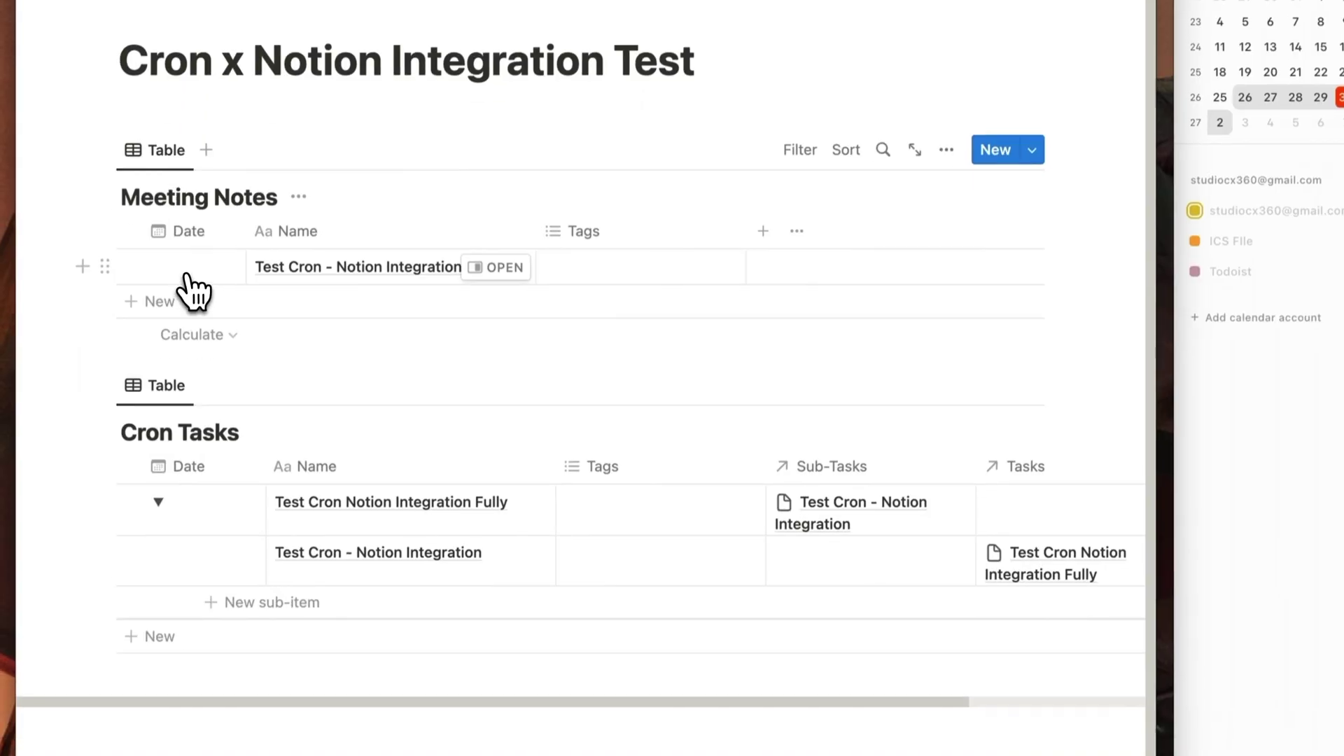
Set the Meeting Notes row's Date to Jun 30, 2023
{"action": "left_click", "coordinate": [183, 270]}
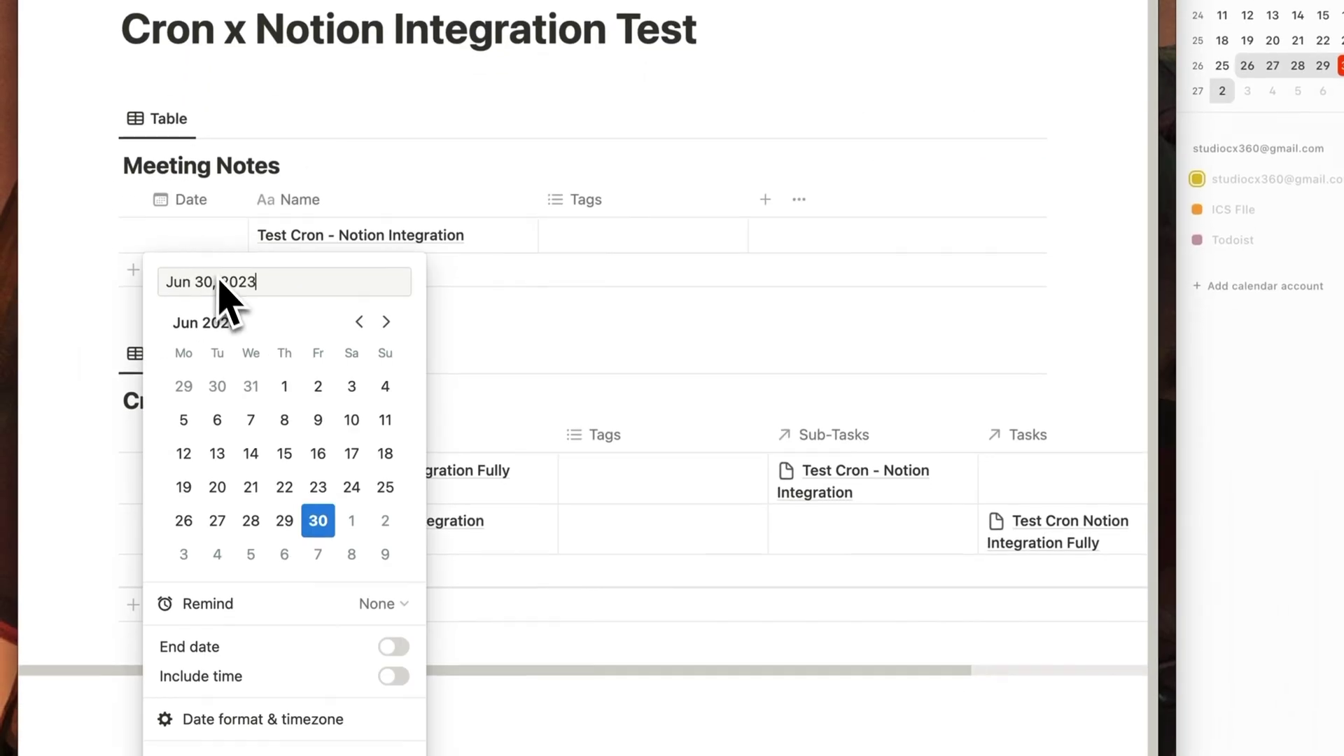
{"action": "left_click", "coordinate": [513, 376]}
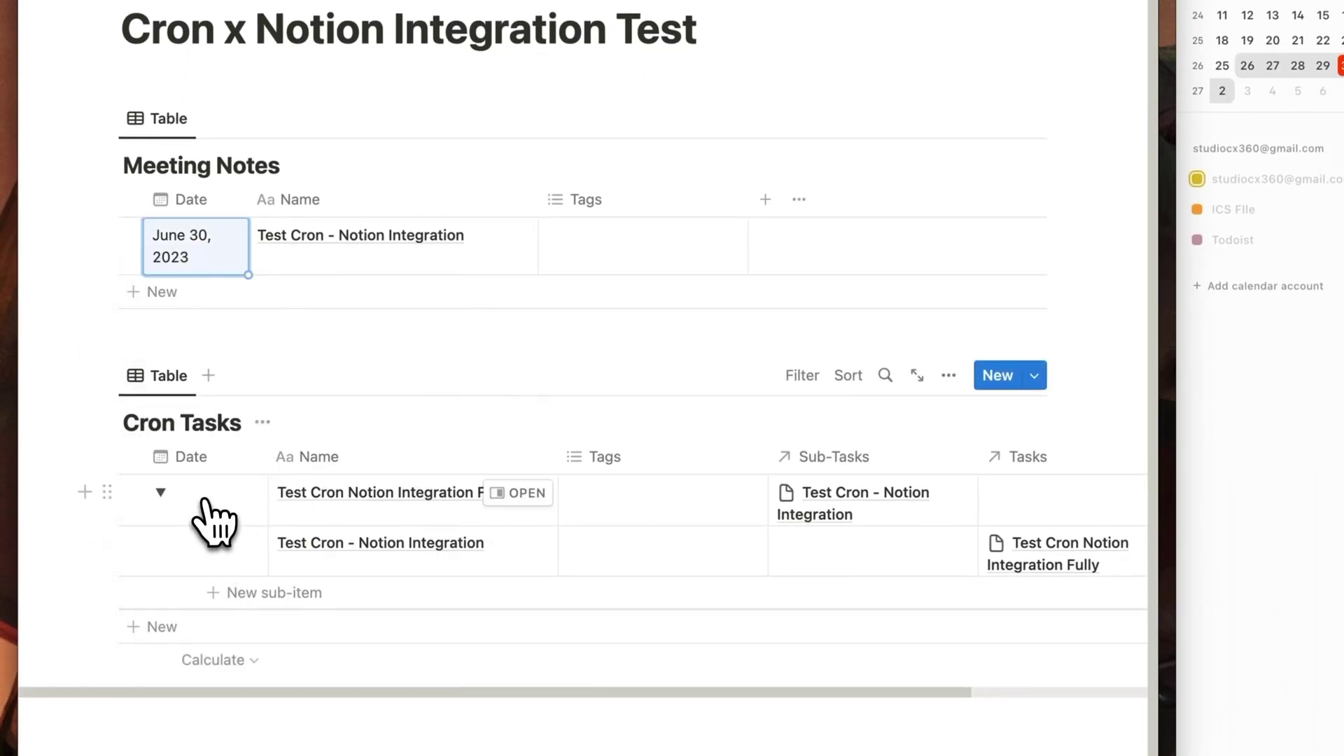
{"action": "key", "text": "Return"}
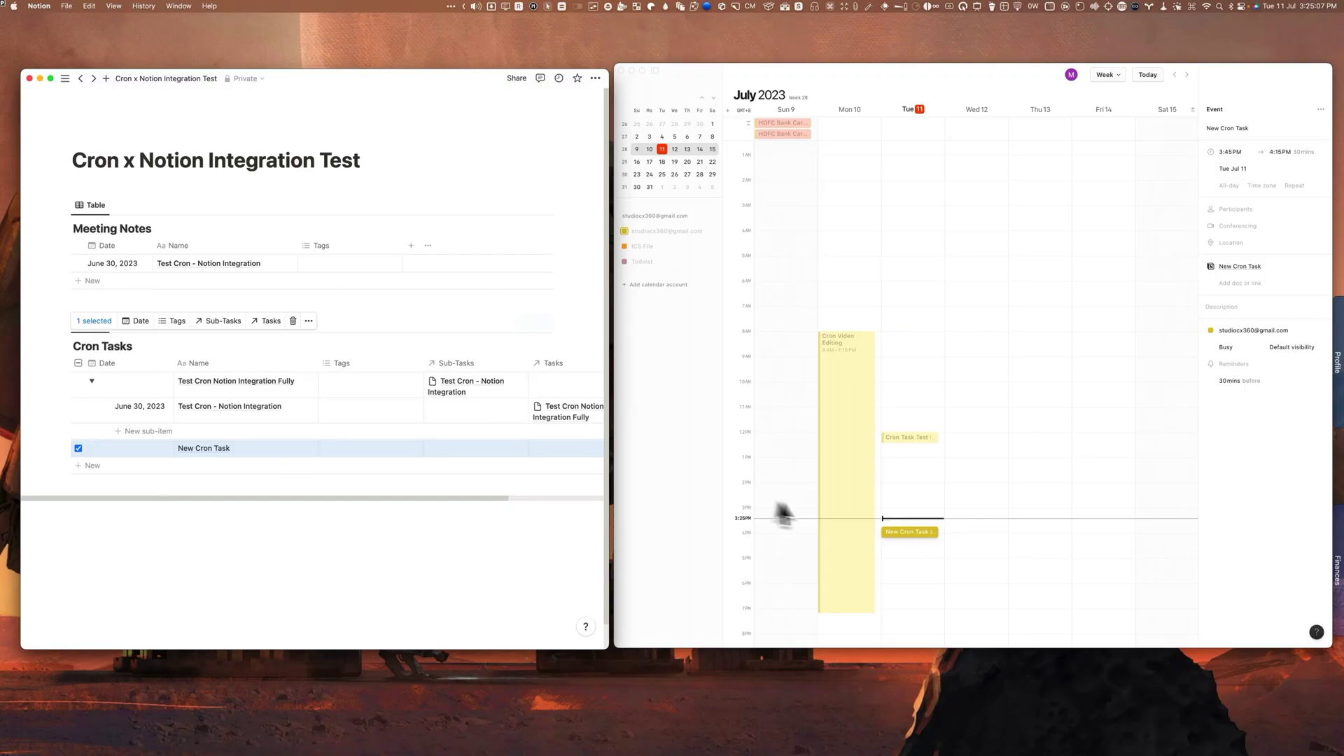
Replace the old event with a new Tuesday 4:15 PM event titled 'New Cron Task'
{"action": "right_click", "coordinate": [894, 532]}
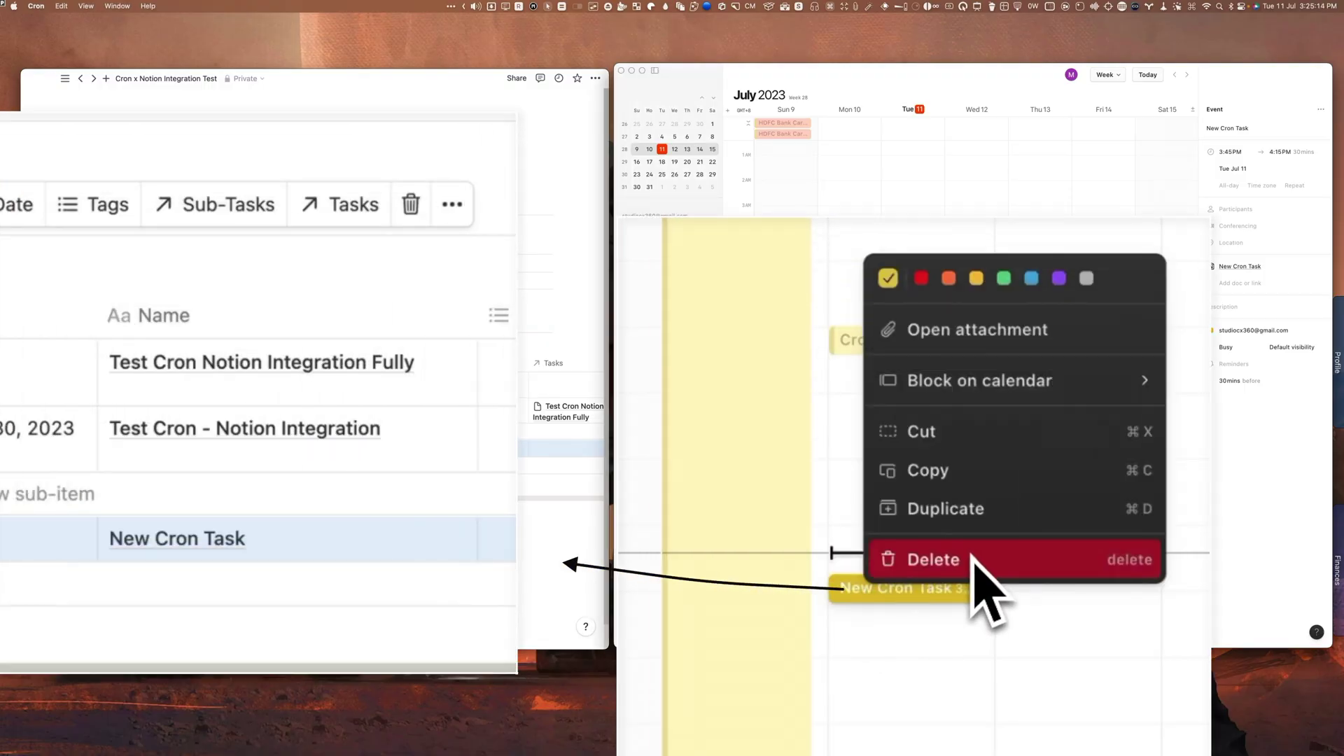
{"action": "left_click", "coordinate": [973, 557]}
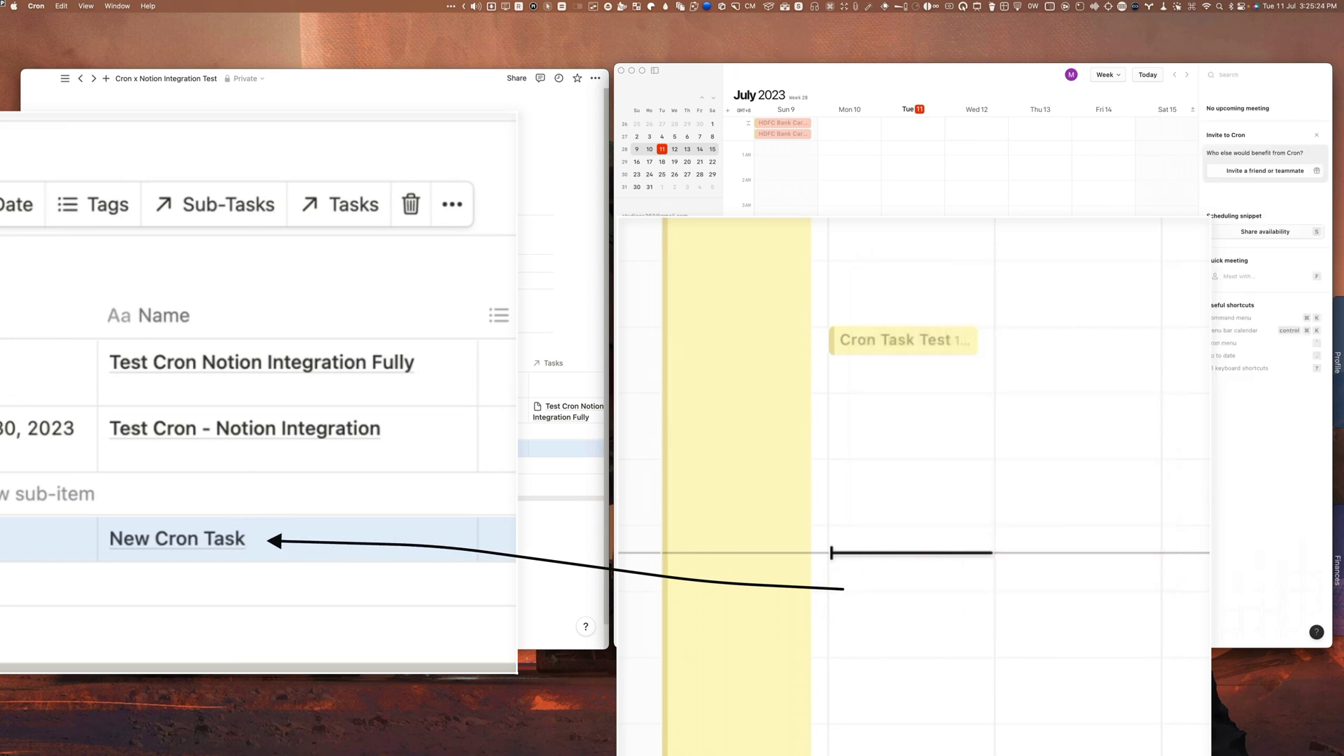
{"action": "left_click", "coordinate": [901, 534]}
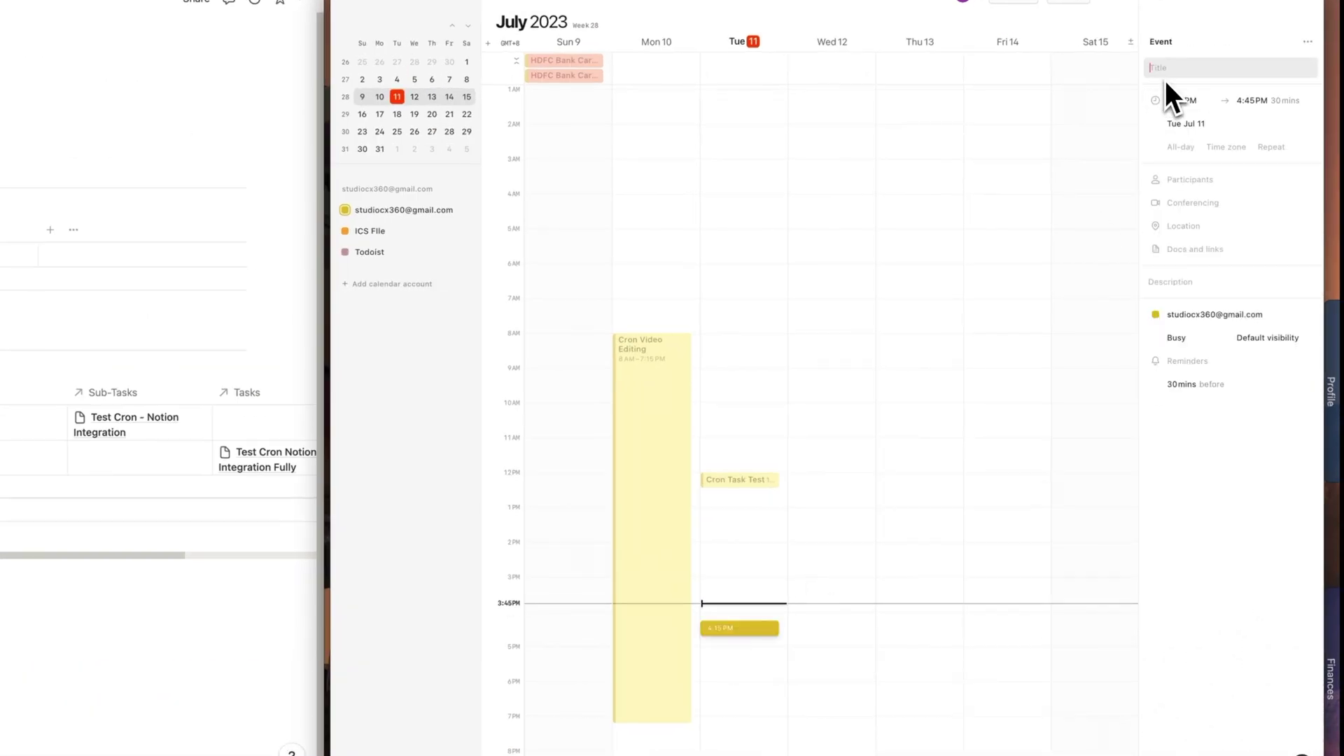
{"action": "type", "text": "New Cron Task"}
Link a new Notion page in Cron Tasks to the event and date it July 12, 2023
{"action": "left_click", "coordinate": [1180, 250]}
{"action": "left_click", "coordinate": [1006, 254]}
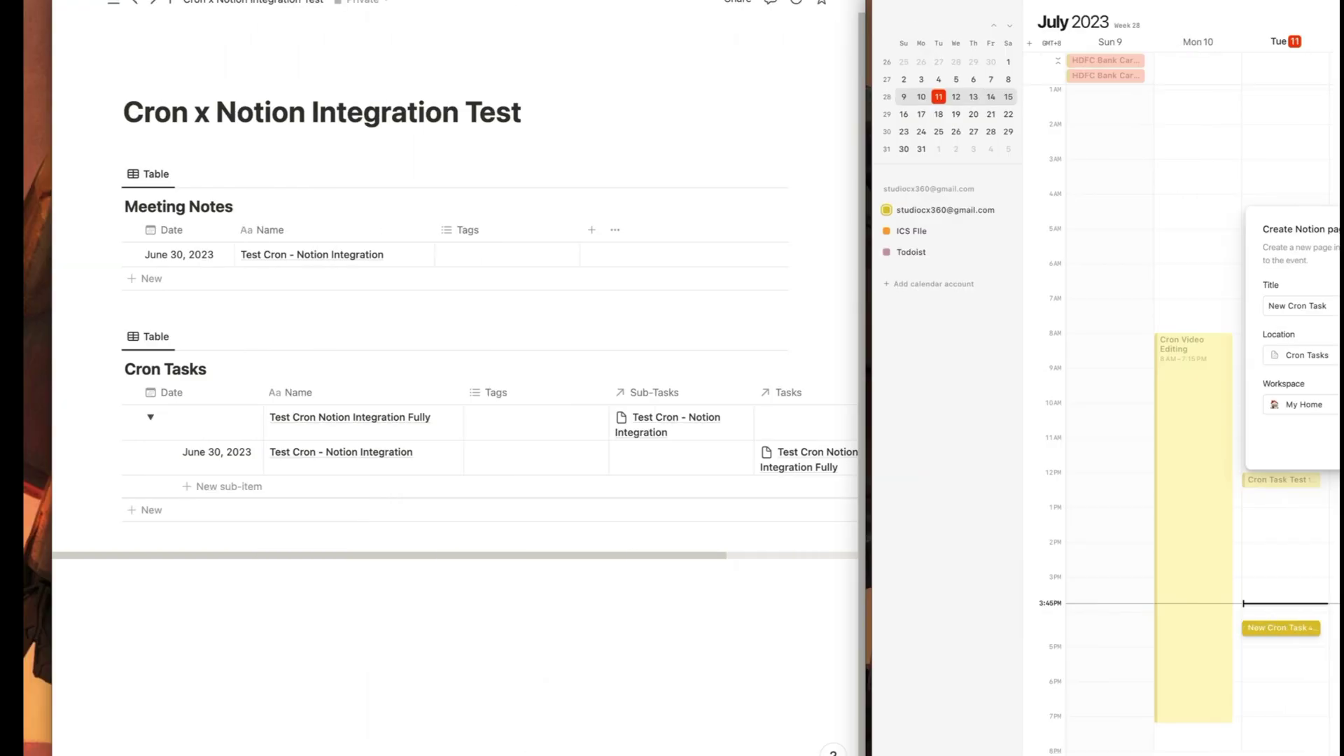
{"action": "left_click", "coordinate": [202, 509]}
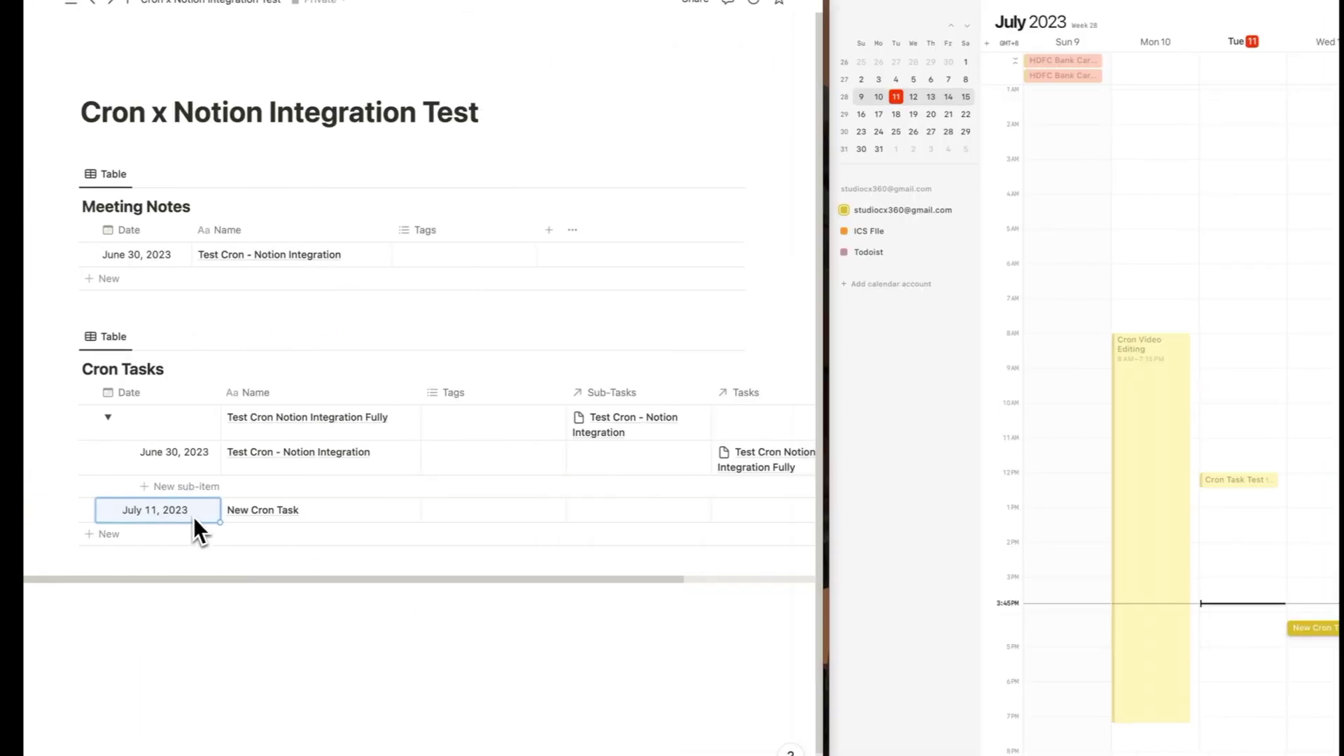
{"action": "left_click", "coordinate": [213, 516]}
{"action": "left_click", "coordinate": [203, 269]}
{"action": "left_click", "coordinate": [180, 642]}
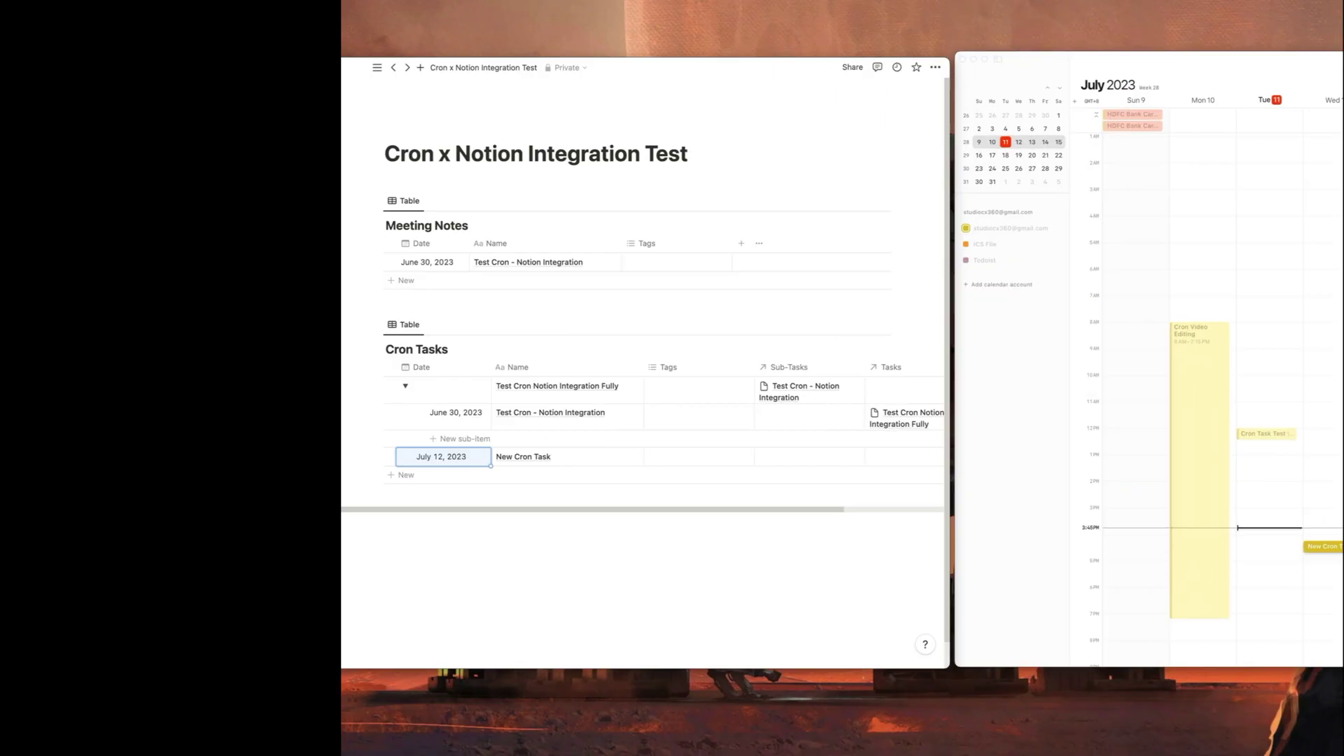